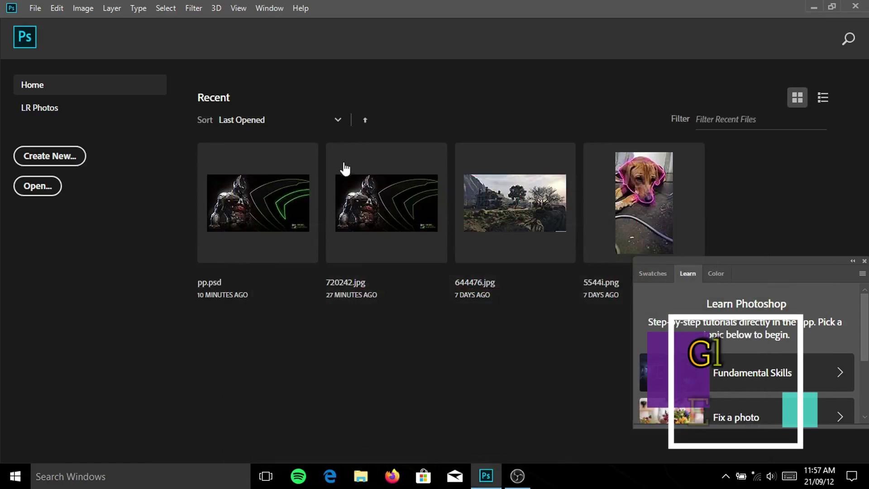
# Open the recent pp.psd Batman and NVIDIA wallpaper document
pyautogui.click(311, 199)
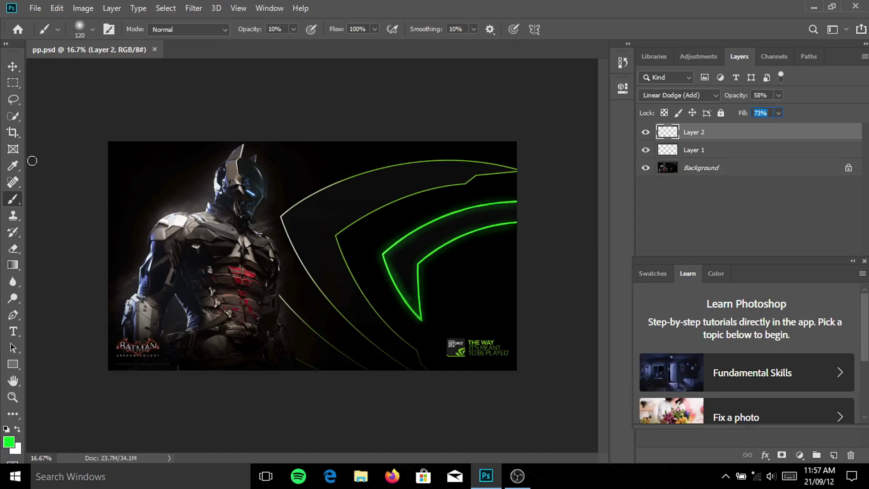
# Check the brush picker, then switch to the Pen tool in Path mode
pyautogui.rightClick(171, 200)
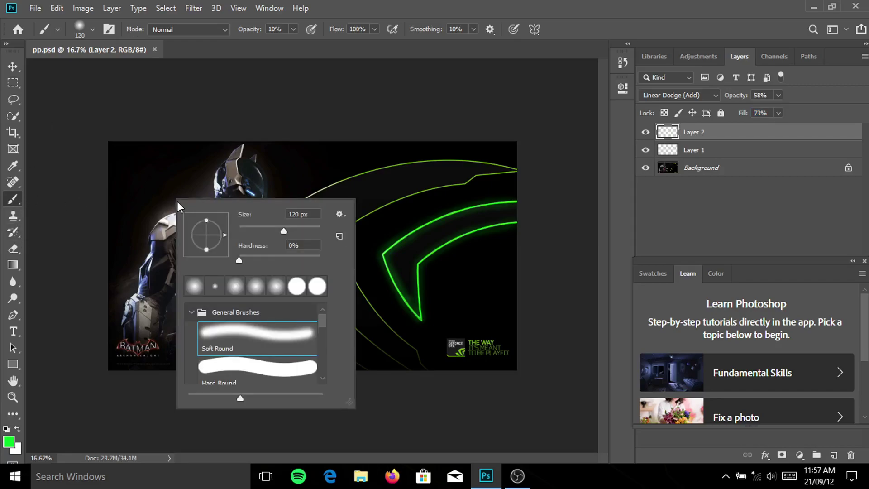
pyautogui.click(17, 312)
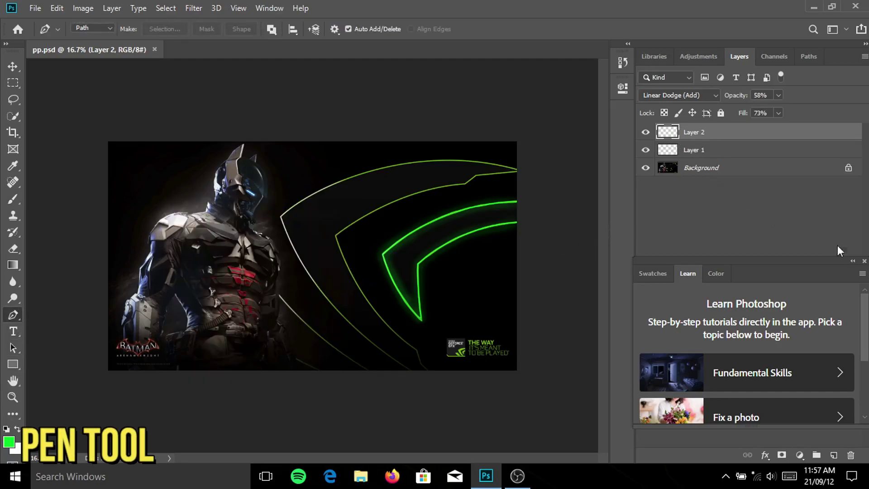
# Add an empty Layer 3 and zoom in on the green line's lower end
pyautogui.click(833, 454)
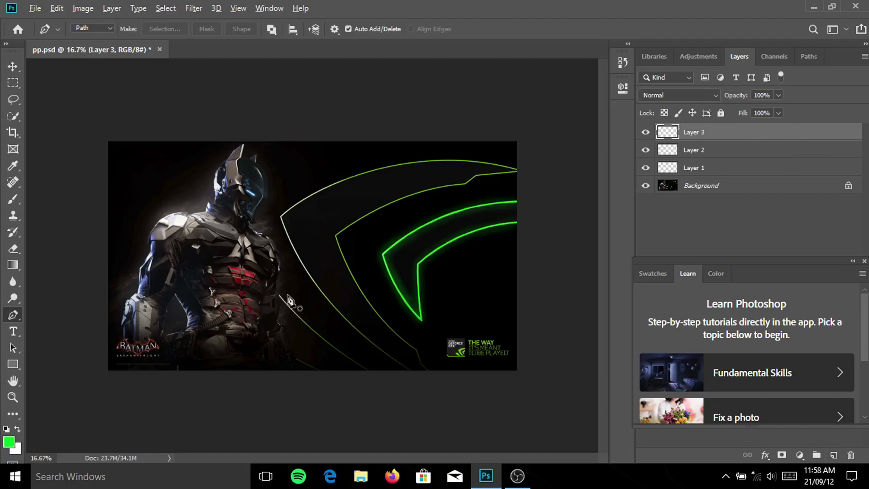
pyautogui.scroll(2, 374, 351)
pyautogui.scroll(1, 458, 401)
pyautogui.scroll(2, 469, 417)
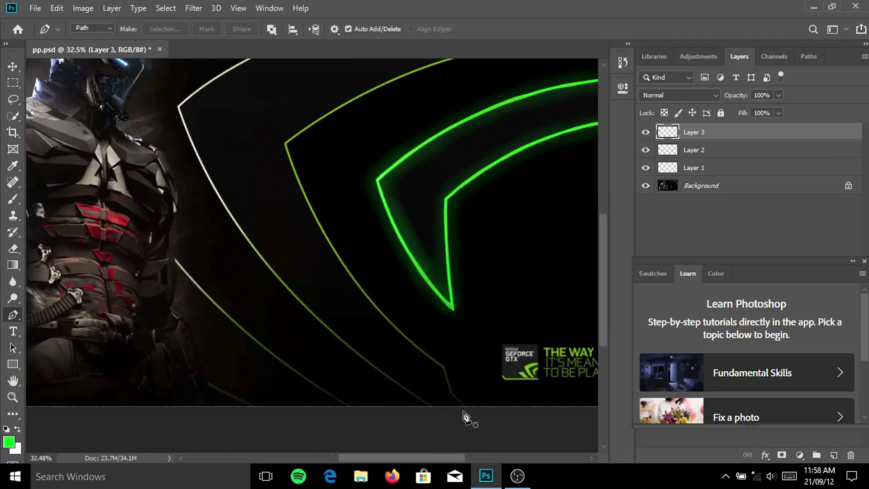
pyautogui.scroll(1, 453, 405)
pyautogui.scroll(1, 475, 402)
pyautogui.scroll(3, 487, 415)
pyautogui.scroll(1, 484, 415)
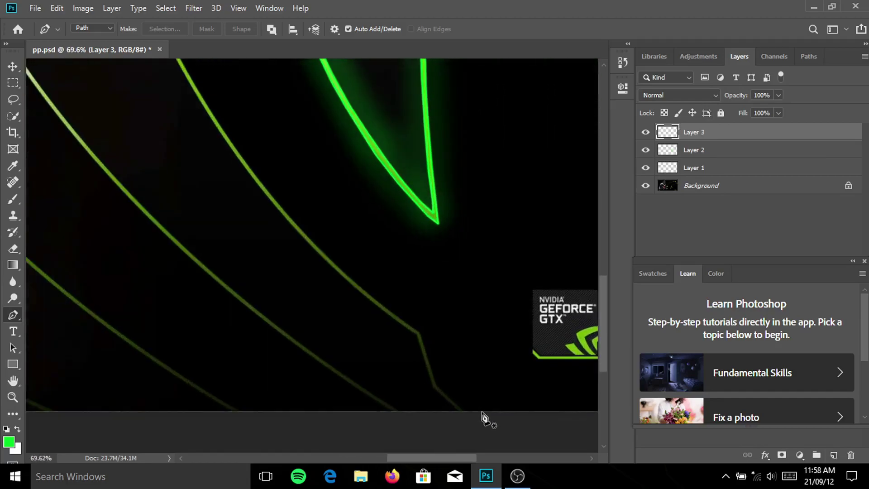
pyautogui.scroll(3, 480, 418)
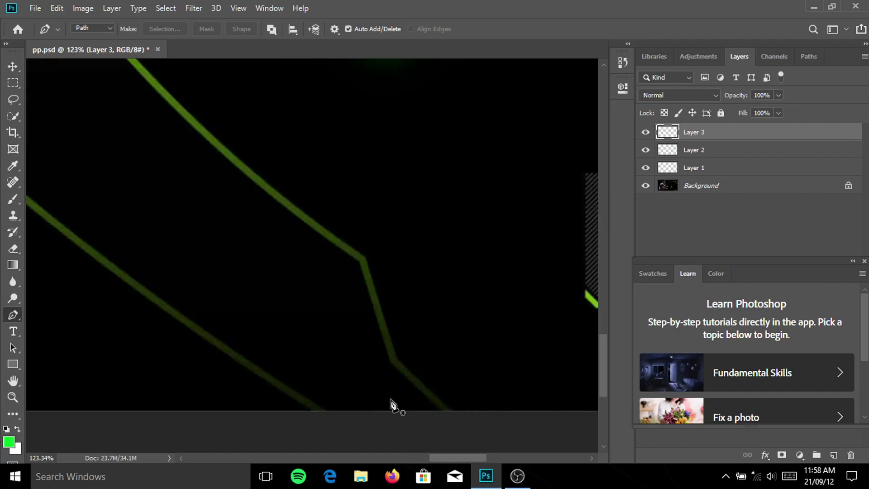
# Start the pen path at the green line's lower end and trace up past its bend
pyautogui.click(448, 407)
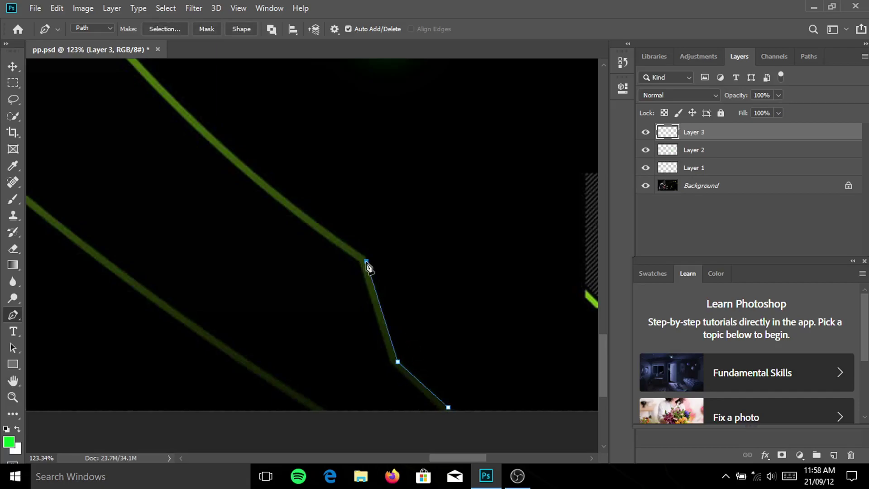
pyautogui.scroll(3, 317, 308)
pyautogui.click(292, 326)
pyautogui.click(214, 261)
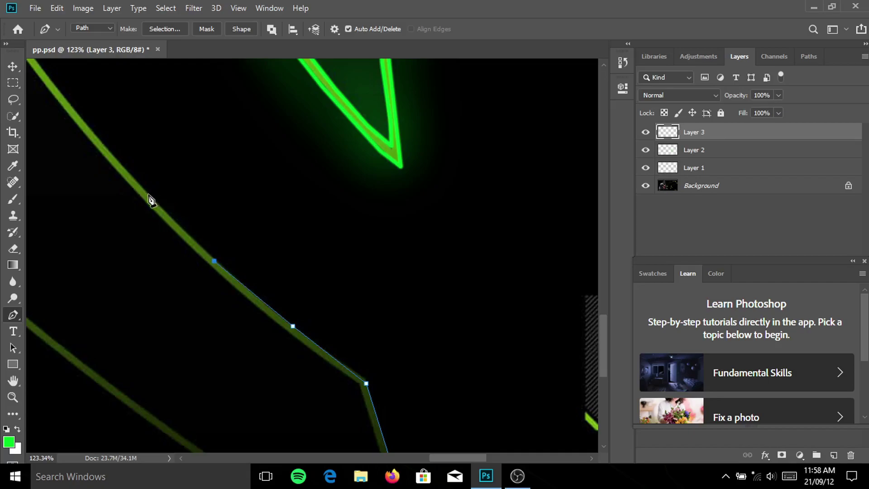
pyautogui.moveTo(44, 75); pyautogui.dragTo(487, 303)
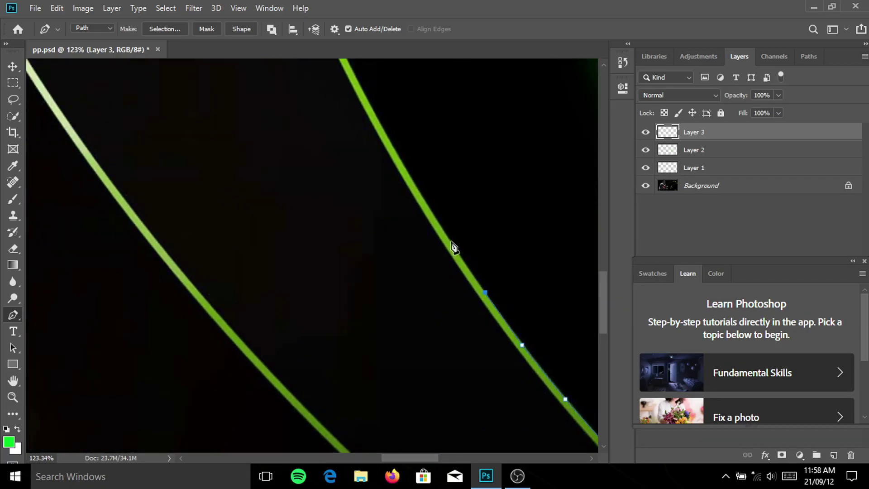
pyautogui.click(451, 240)
pyautogui.click(416, 189)
pyautogui.click(383, 119)
pyautogui.click(350, 63)
# Continue the path up to the line's top corner, undoing one misplaced point
pyautogui.scroll(6, 367, 75)
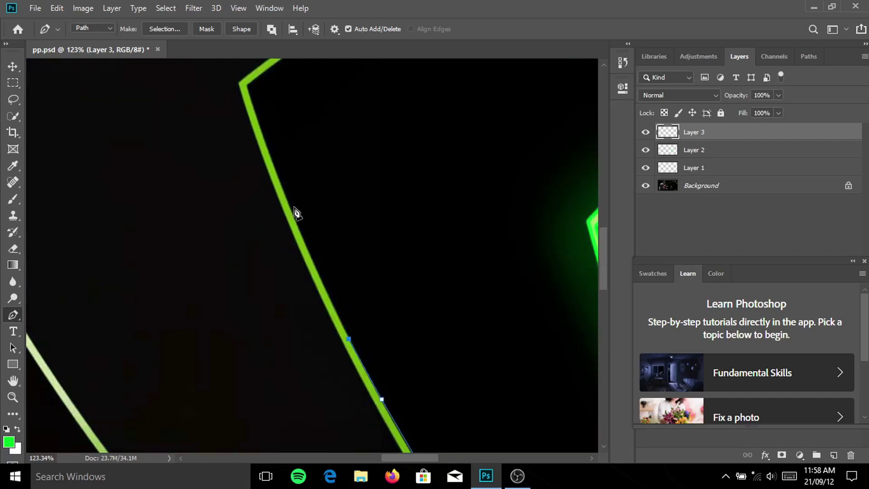
pyautogui.click(290, 207)
pyautogui.click(247, 92)
pyautogui.hotkey('ctrl', 'z')
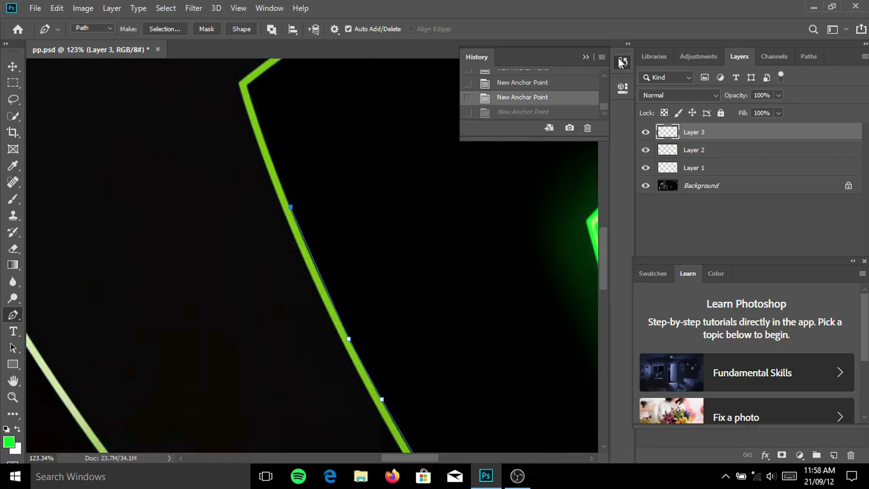
pyautogui.click(268, 151)
pyautogui.click(247, 85)
pyautogui.scroll(1, 270, 110)
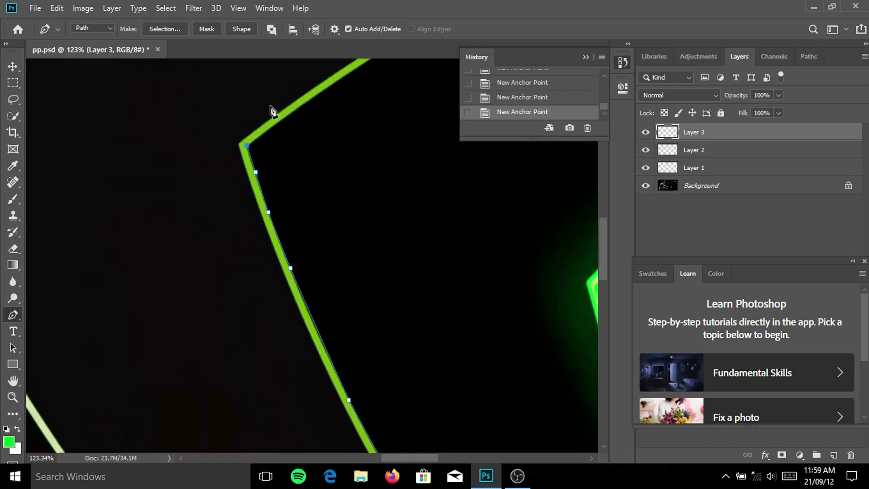
pyautogui.scroll(4, 317, 181)
# Place anchor points along the curved upper edge of the green line
pyautogui.click(344, 230)
pyautogui.click(403, 192)
pyautogui.click(458, 158)
pyautogui.scroll(2, 550, 180)
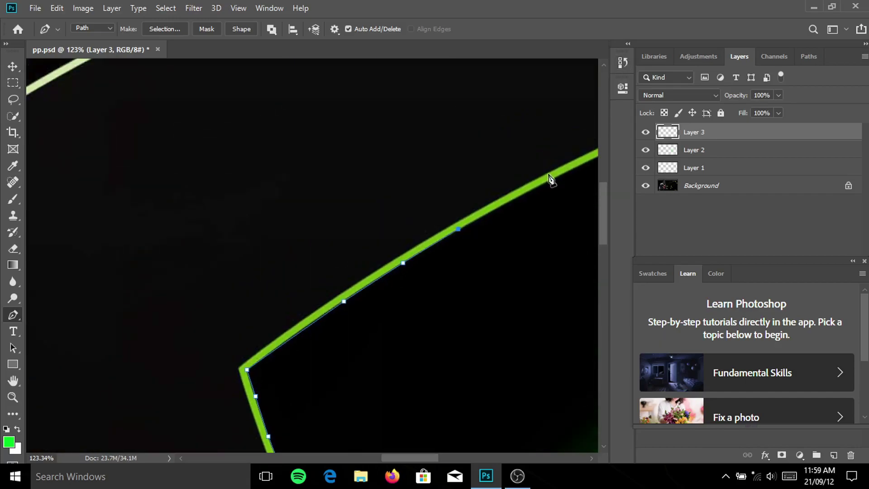
pyautogui.keyDown('alt'); pyautogui.scroll(-2, 539, 186); pyautogui.keyUp('alt')
pyautogui.hscroll(3, 535, 188)
pyautogui.keyDown('alt'); pyautogui.scroll(4, 408, 188); pyautogui.keyUp('alt')
pyautogui.click(308, 186)
pyautogui.click(363, 154)
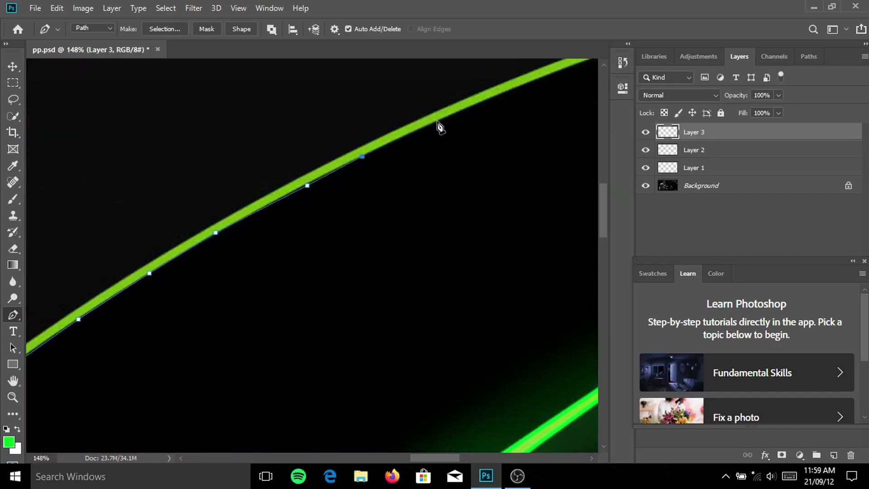
pyautogui.click(441, 118)
pyautogui.click(507, 91)
pyautogui.click(554, 69)
# Extend the path further along the line toward the next bend
pyautogui.scroll(1, 558, 79)
pyautogui.hscroll(4, 559, 84)
pyautogui.scroll(1, 561, 90)
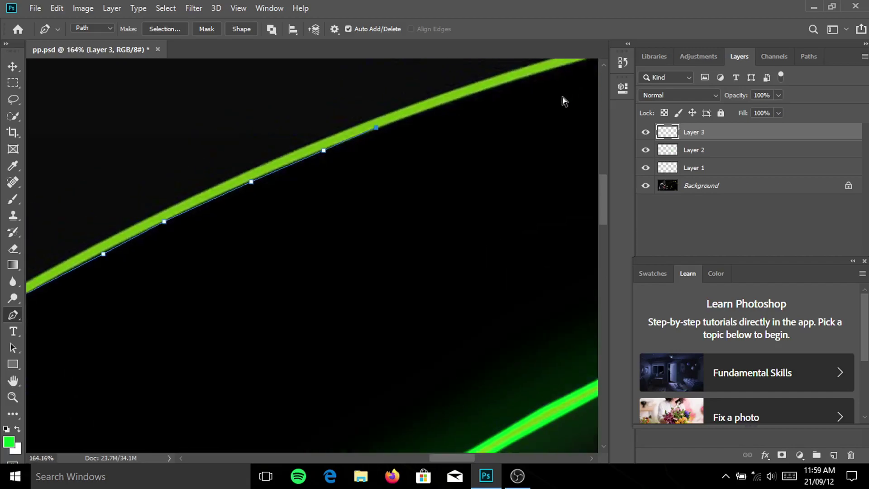
pyautogui.hscroll(2, 453, 181)
pyautogui.keyDown('alt'); pyautogui.scroll(1, 331, 274); pyautogui.keyUp('alt')
pyautogui.click(417, 210)
pyautogui.click(483, 189)
pyautogui.click(559, 171)
pyautogui.scroll(-2, 549, 172)
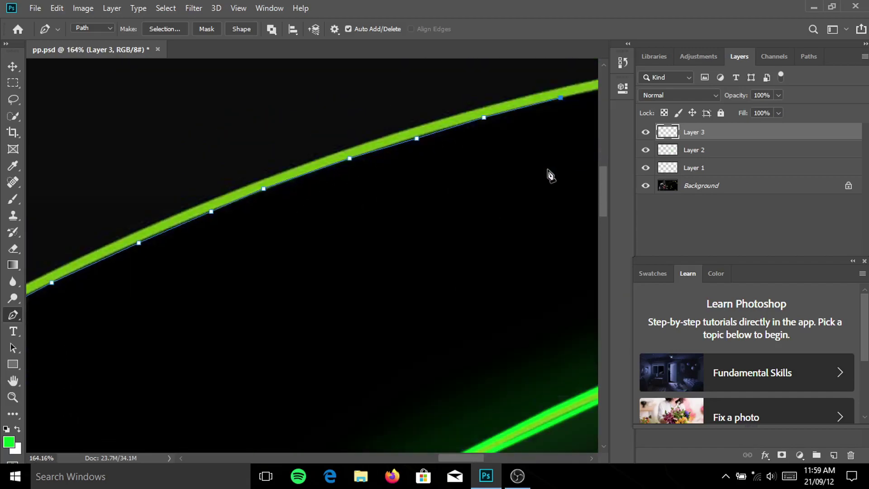
pyautogui.hscroll(5, 547, 172)
pyautogui.scroll(3, 547, 172)
pyautogui.click(264, 211)
pyautogui.click(348, 202)
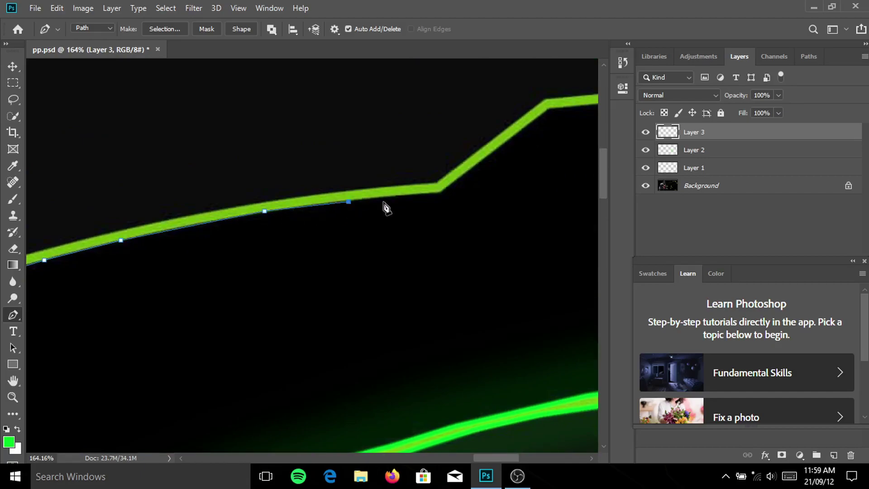
pyautogui.click(427, 194)
# Trace anchor points around the line's step and onward to the right
pyautogui.scroll(3, 543, 115)
pyautogui.hscroll(5, 532, 115)
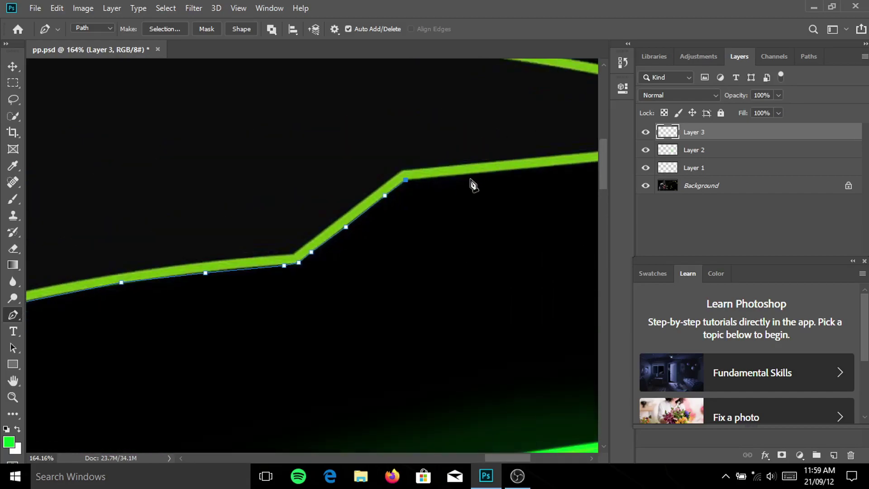
pyautogui.click(478, 173)
pyautogui.click(543, 166)
pyautogui.scroll(1, 587, 165)
pyautogui.hscroll(5, 584, 165)
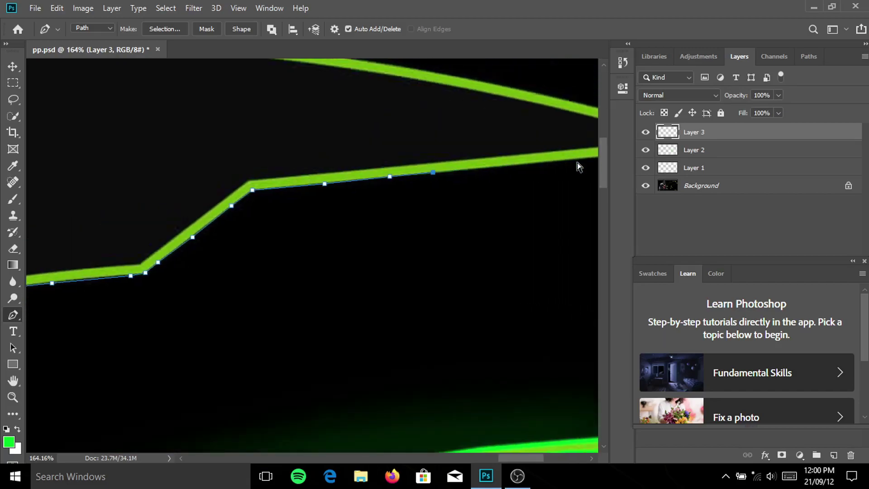
pyautogui.click(443, 167)
pyautogui.click(507, 160)
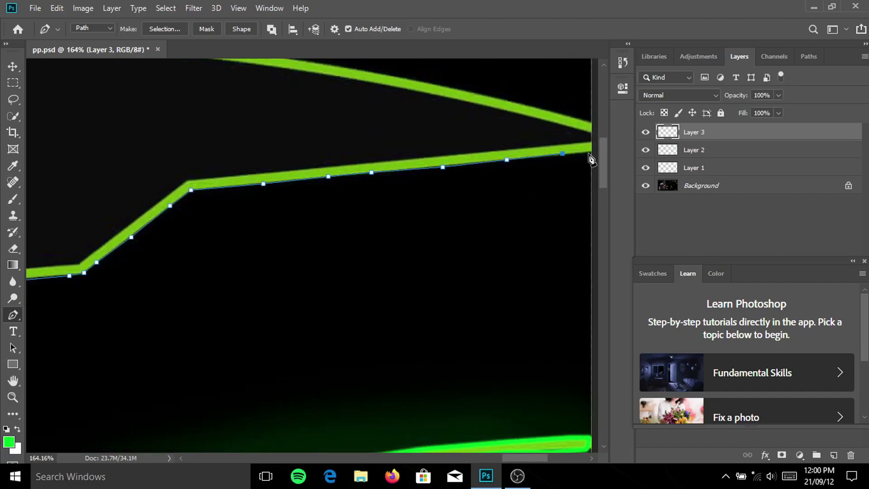
# Remove three stray end points and begin tracing back along the line's other edge
pyautogui.hotkey('ctrl', 'z')
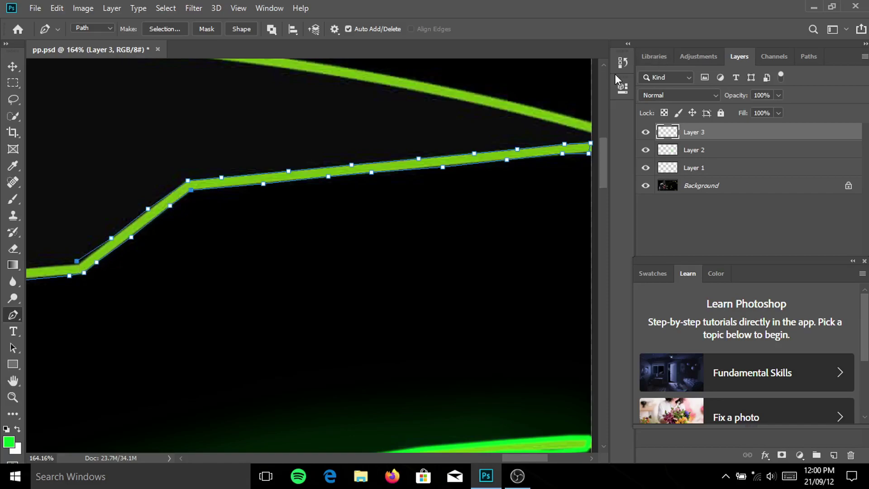
pyautogui.hotkey('ctrl', 'z')
pyautogui.hotkey('ctrl', 'z')
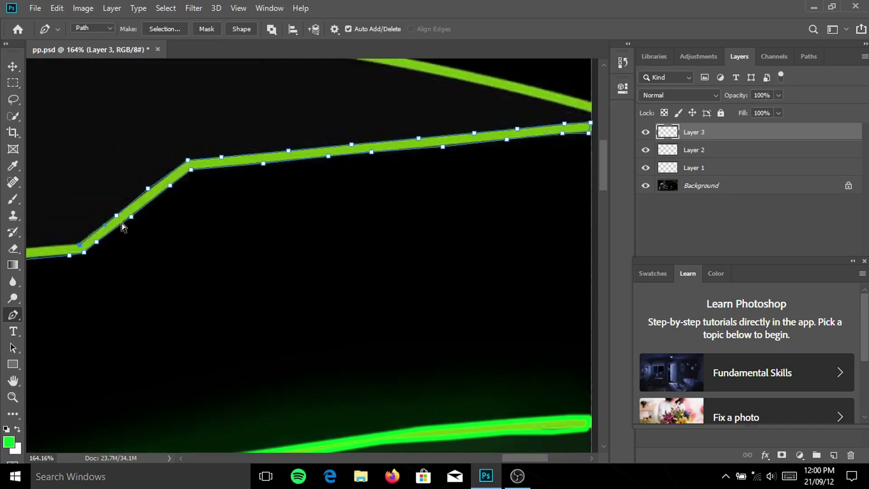
pyautogui.moveTo(83, 251); pyautogui.dragTo(390, 126)
pyautogui.click(623, 62)
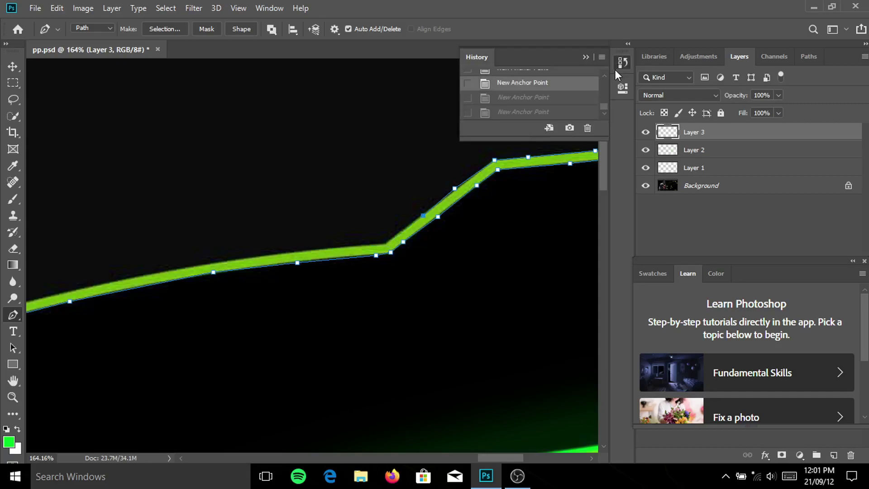
pyautogui.click(387, 245)
pyautogui.click(318, 249)
# Extend the path leftward along the green line's return edge
pyautogui.click(256, 255)
pyautogui.click(166, 270)
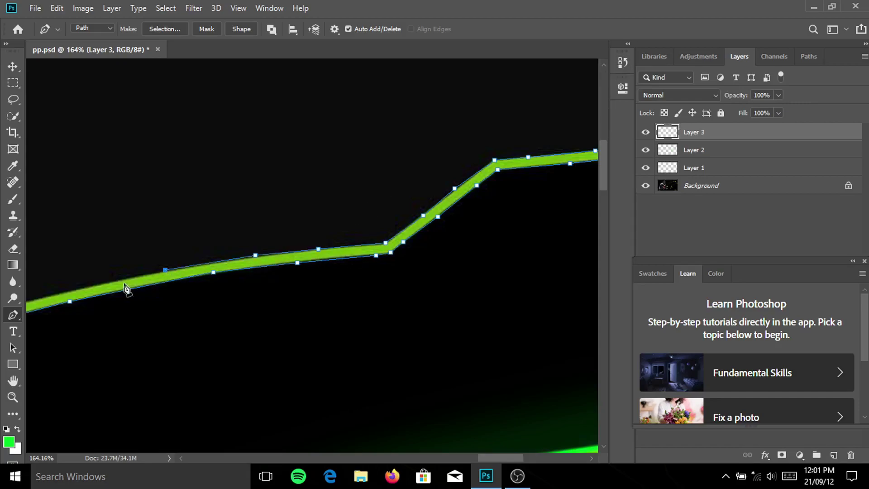
pyautogui.click(113, 280)
pyautogui.click(55, 295)
pyautogui.hscroll(-3, 101, 274)
pyautogui.hscroll(-2, 140, 277)
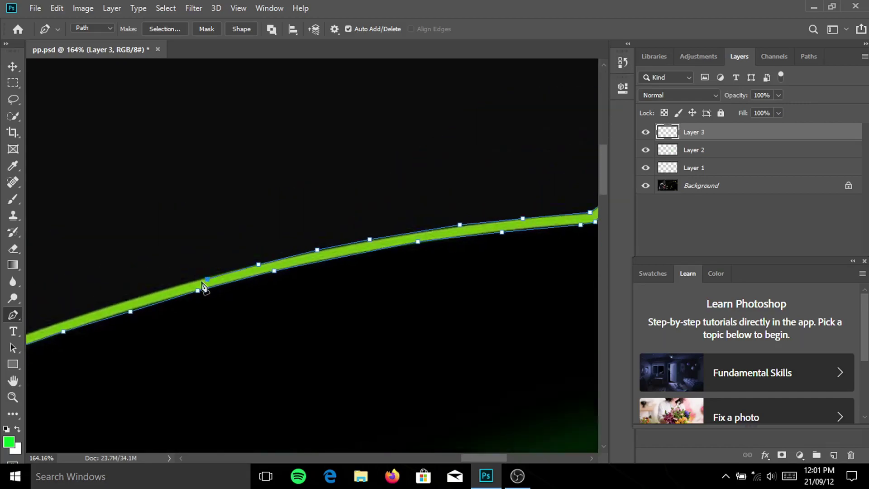
pyautogui.scroll(-3, 51, 336)
pyautogui.hscroll(-5, 270, 284)
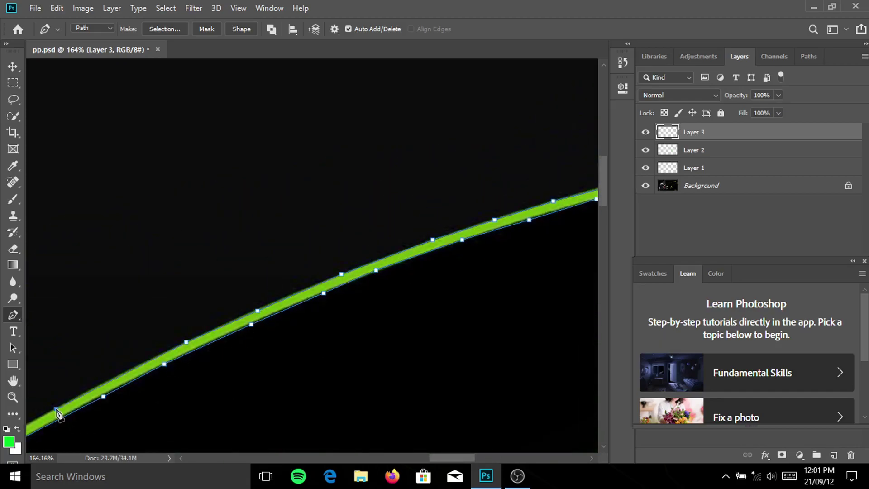
pyautogui.scroll(-2, 136, 362)
pyautogui.hscroll(-5, 275, 274)
pyautogui.scroll(-3, 275, 275)
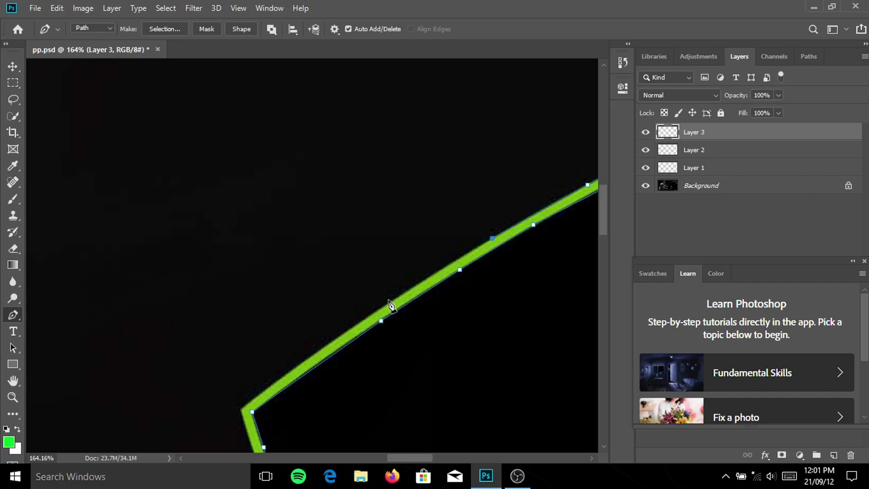
pyautogui.click(391, 302)
# Add an anchor point down the line's steep diagonal stretch
pyautogui.scroll(-7, 239, 420)
pyautogui.scroll(-3, 305, 346)
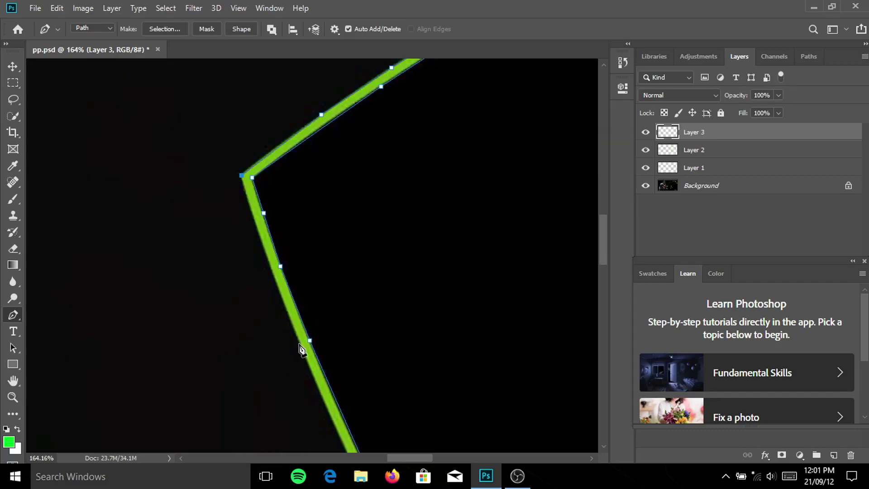
pyautogui.scroll(-4, 359, 361)
pyautogui.click(360, 367)
pyautogui.scroll(-8, 369, 367)
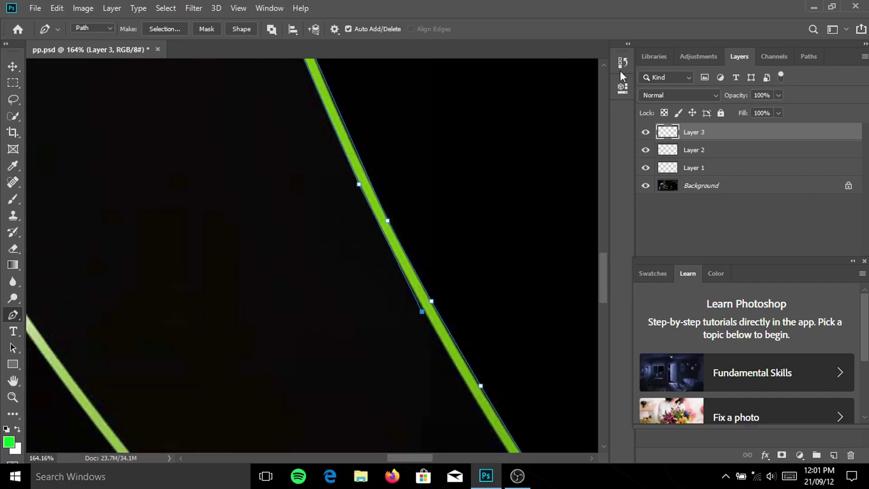
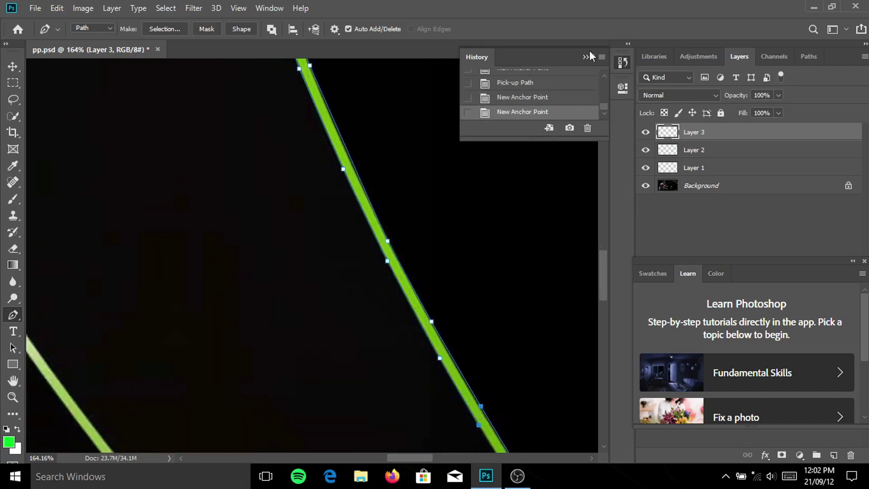
# Add anchor points continuing the path along the outer green line
pyautogui.scroll(-5, 543, 385)
pyautogui.scroll(5, 436, 271)
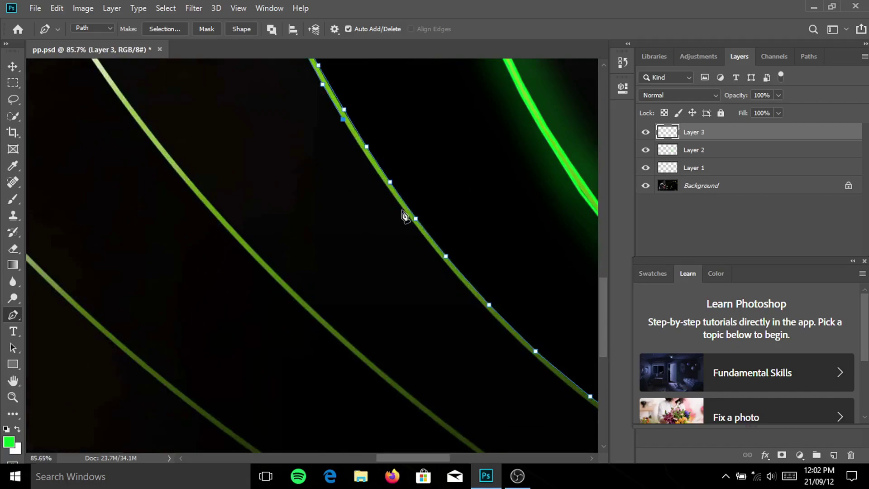
pyautogui.click(401, 211)
pyautogui.click(454, 274)
pyautogui.click(512, 335)
pyautogui.click(562, 383)
pyautogui.scroll(-2, 574, 388)
pyautogui.scroll(-2, 530, 382)
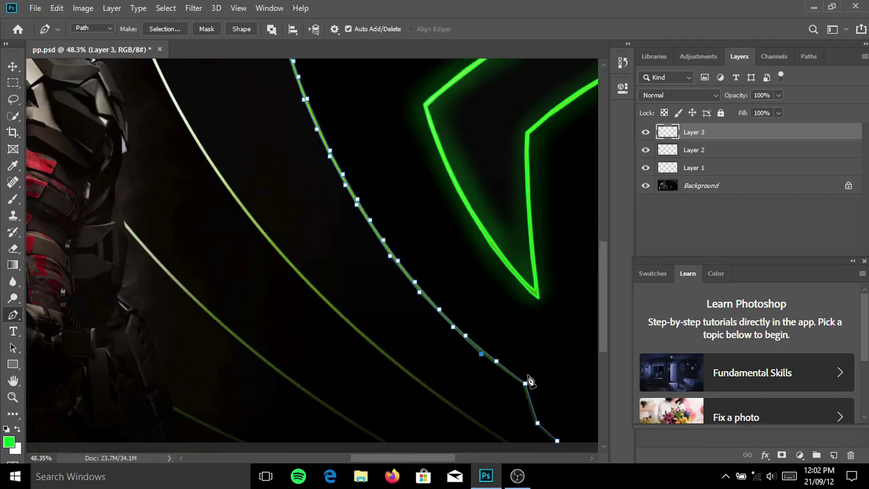
pyautogui.scroll(-3, 547, 384)
pyautogui.scroll(2, 560, 413)
pyautogui.scroll(2, 564, 396)
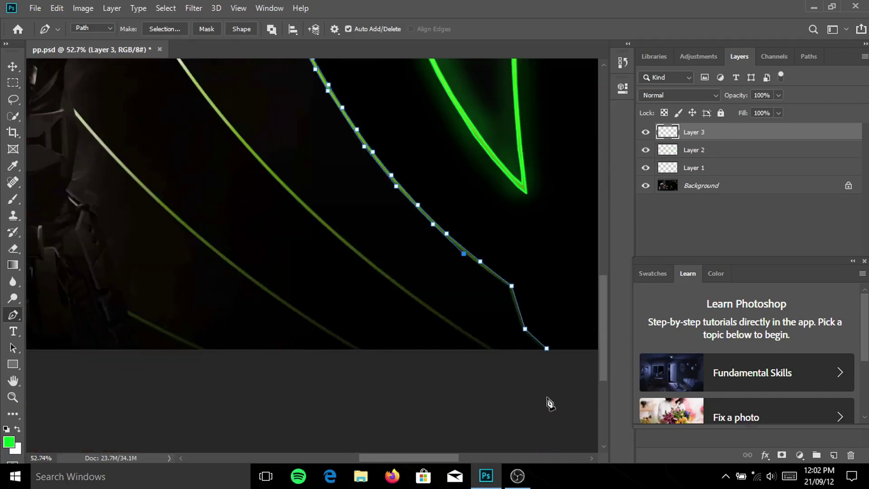
pyautogui.scroll(2, 500, 287)
pyautogui.scroll(2, 450, 209)
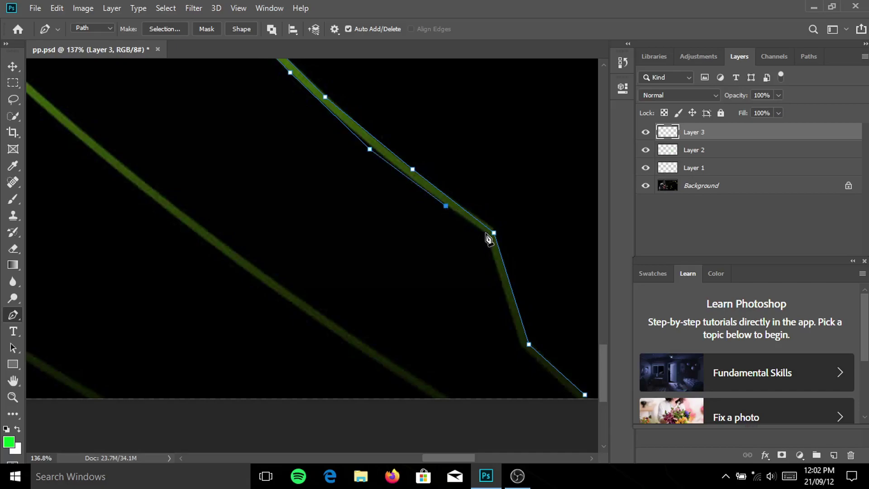
# Extend the path down to the image's bottom edge
pyautogui.click(486, 232)
pyautogui.click(522, 345)
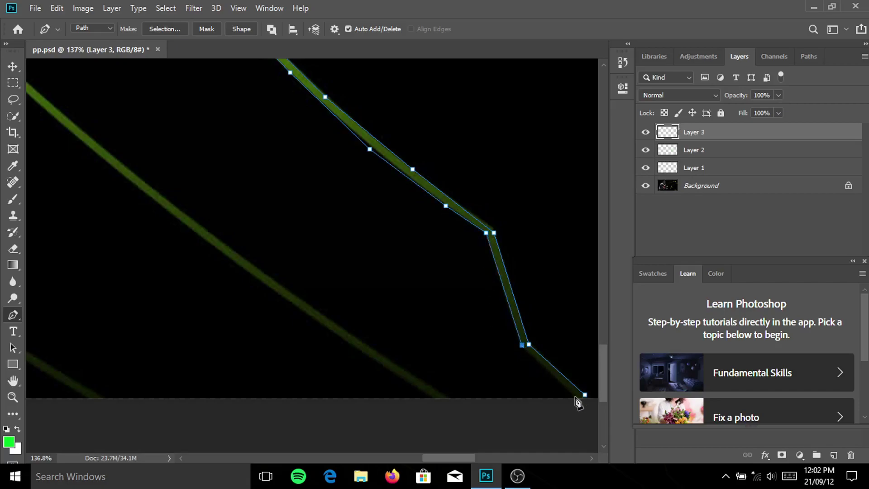
pyautogui.scroll(-3, 482, 219)
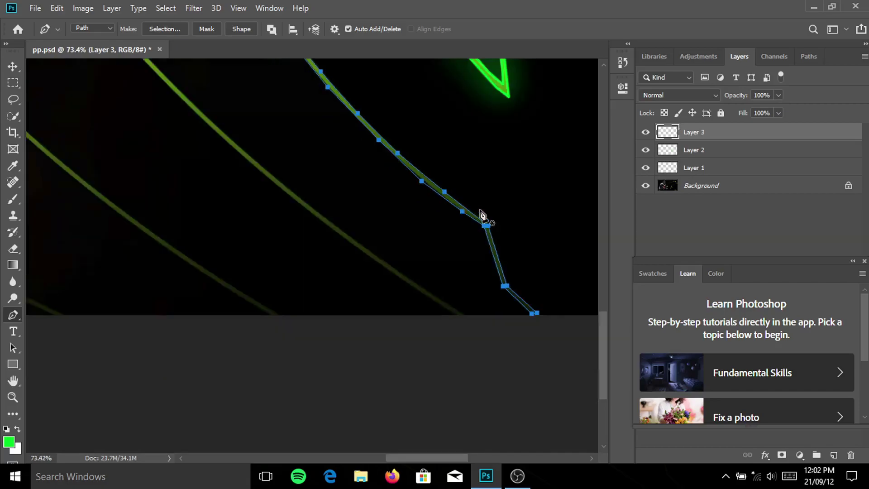
pyautogui.scroll(-3, 505, 233)
pyautogui.scroll(1, 516, 371)
pyautogui.scroll(1, 430, 308)
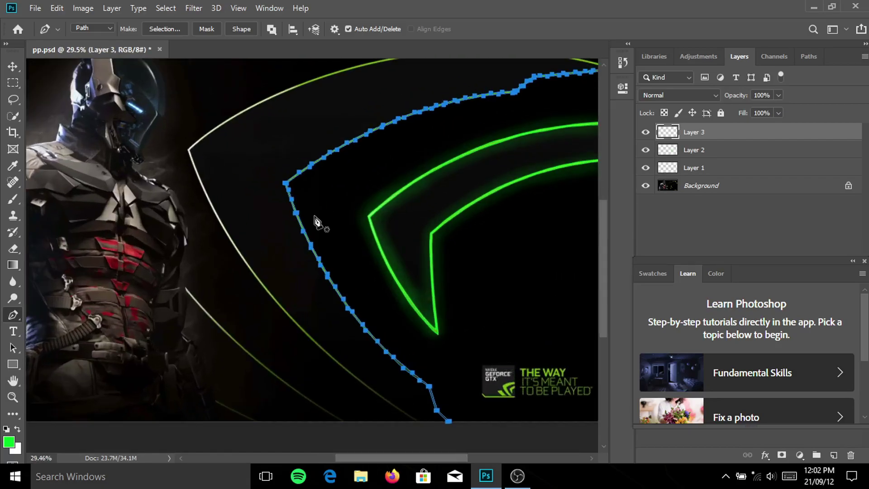
# Set the foreground colour to bright green 00ff1e
pyautogui.click(8, 444)
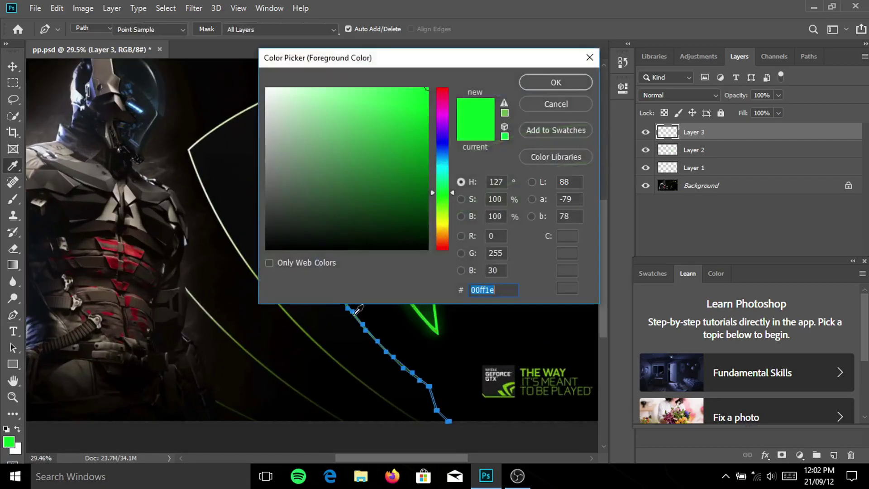
pyautogui.write('00ff1e')
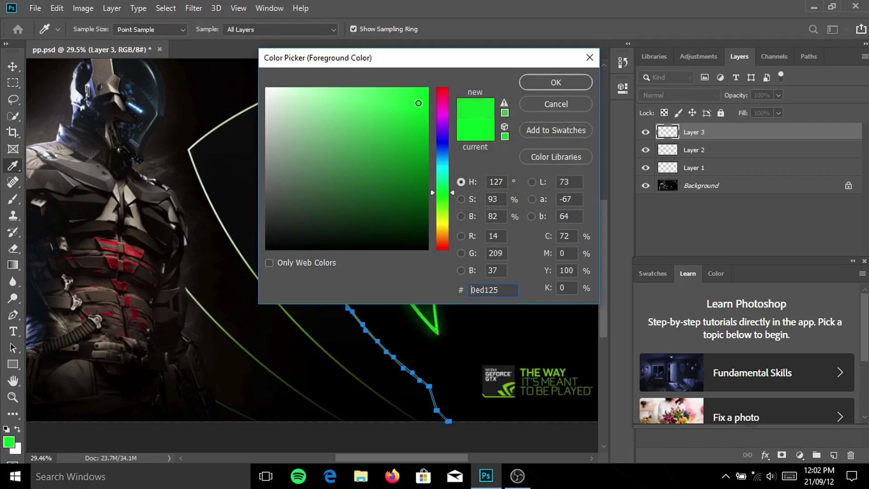
pyautogui.click(539, 79)
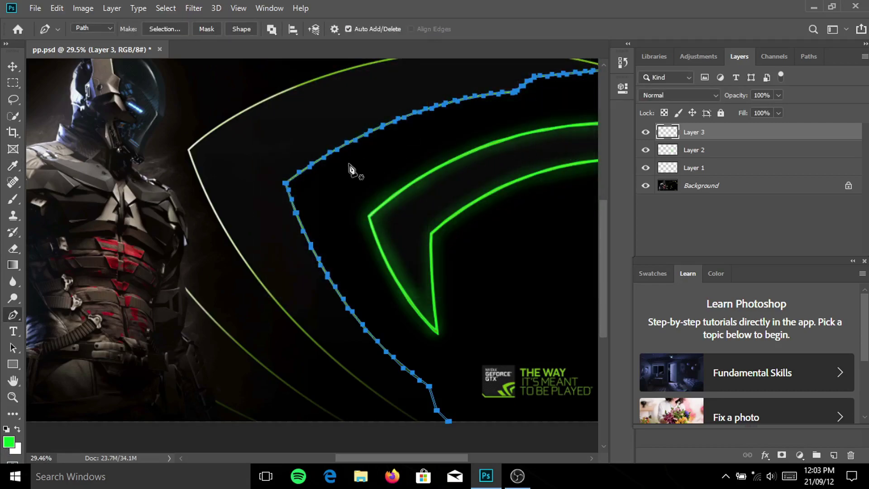
# Stroke the traced path with the Brush on Layer 3, making a green line
pyautogui.rightClick(292, 183)
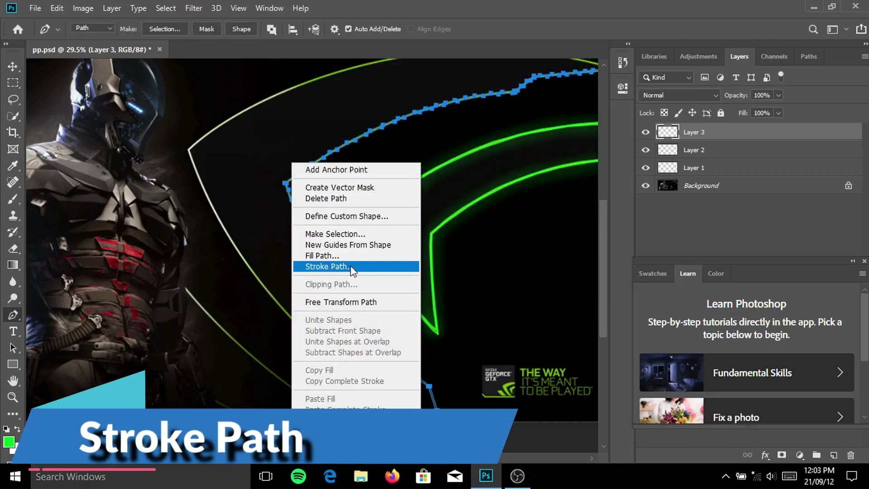
pyautogui.click(330, 266)
pyautogui.click(420, 140)
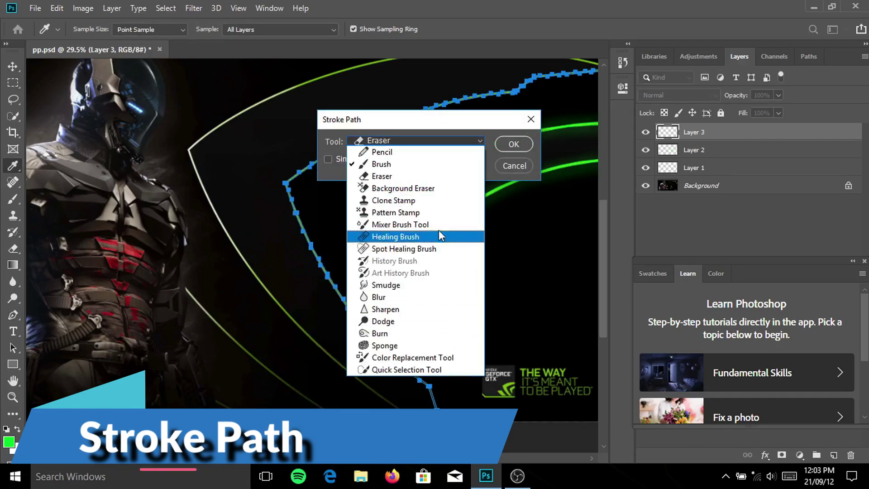
pyautogui.click(434, 164)
pyautogui.click(511, 146)
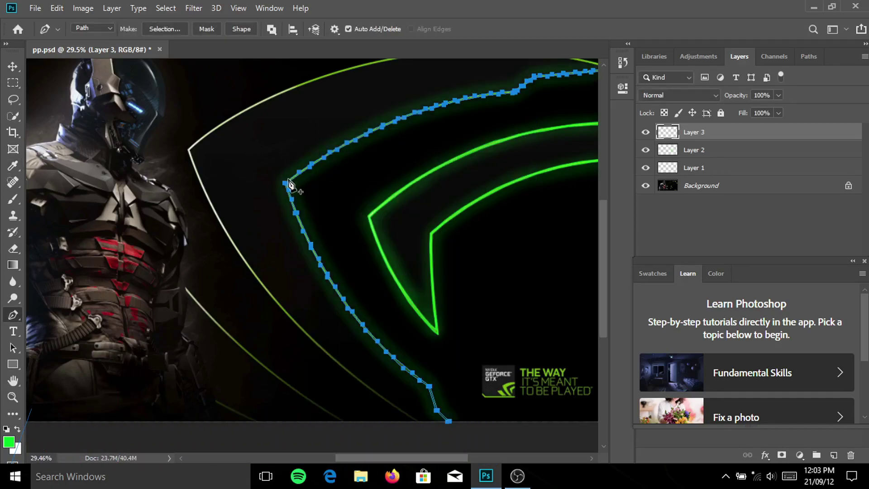
# Delete the leftover path outline
pyautogui.rightClick(287, 186)
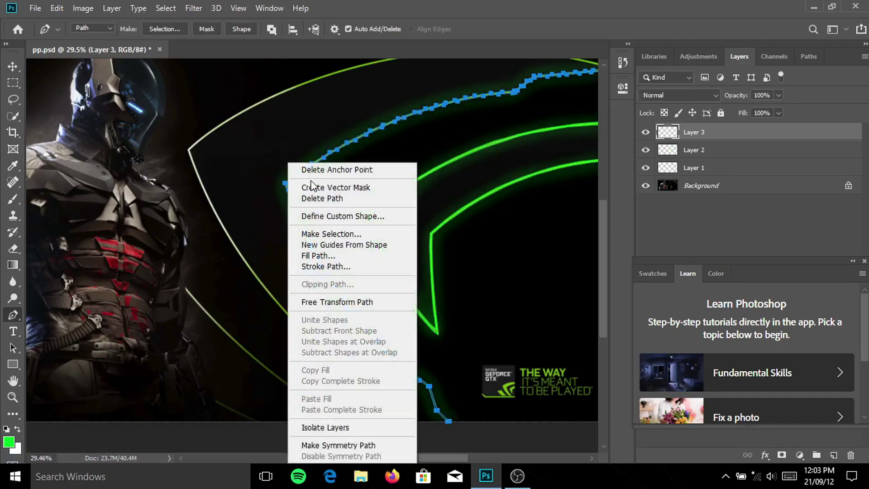
pyautogui.click(343, 198)
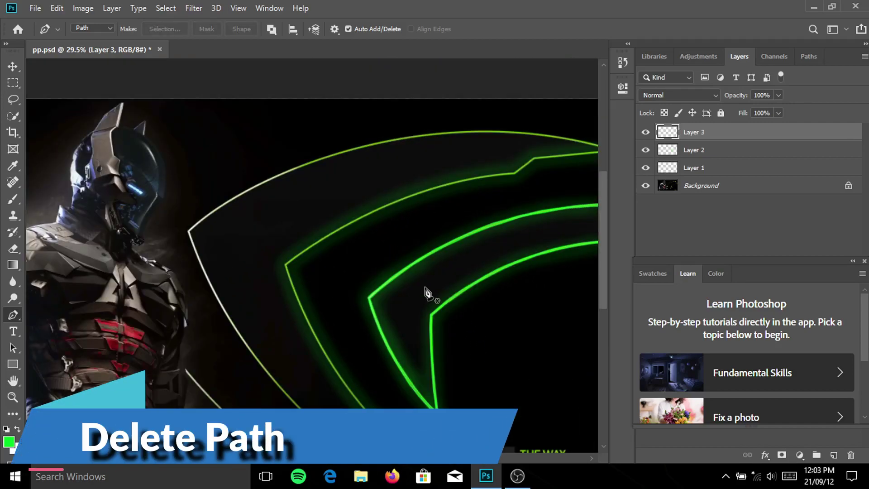
pyautogui.scroll(-1, 390, 277)
pyautogui.scroll(-1, 390, 277)
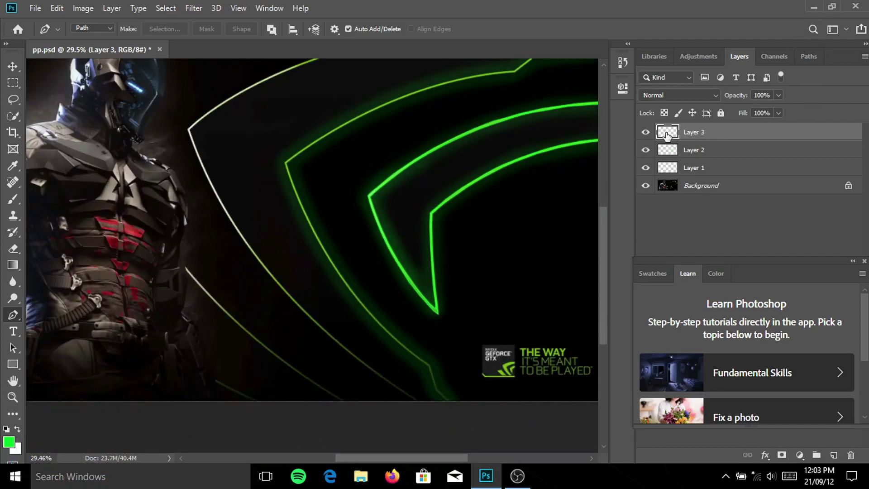
# Set Layer 3's blend mode to Linear Dodge (Add)
pyautogui.click(777, 96)
pyautogui.click(713, 95)
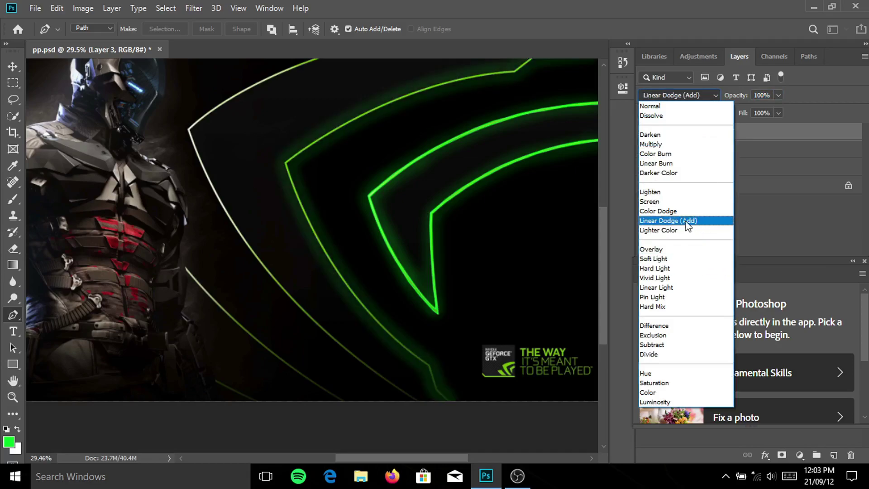
pyautogui.click(695, 222)
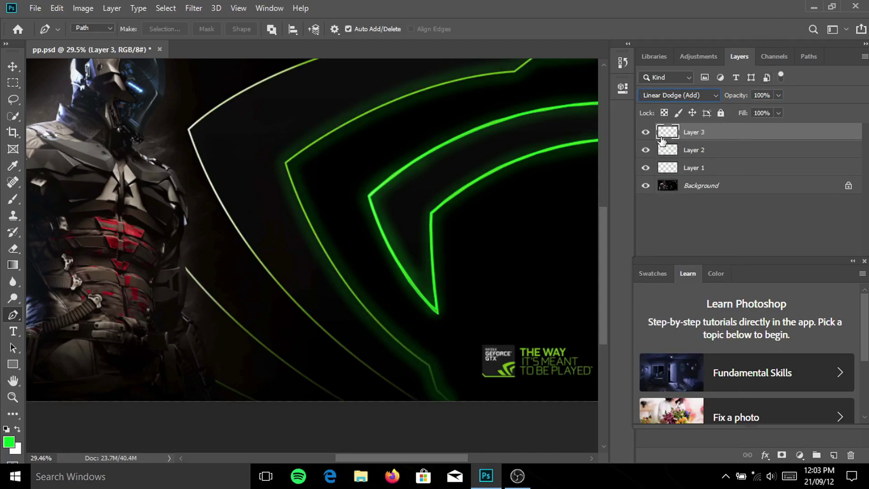
# Place the first anchor of a new path along another curved shape
pyautogui.scroll(2, 429, 413)
pyautogui.scroll(2, 446, 430)
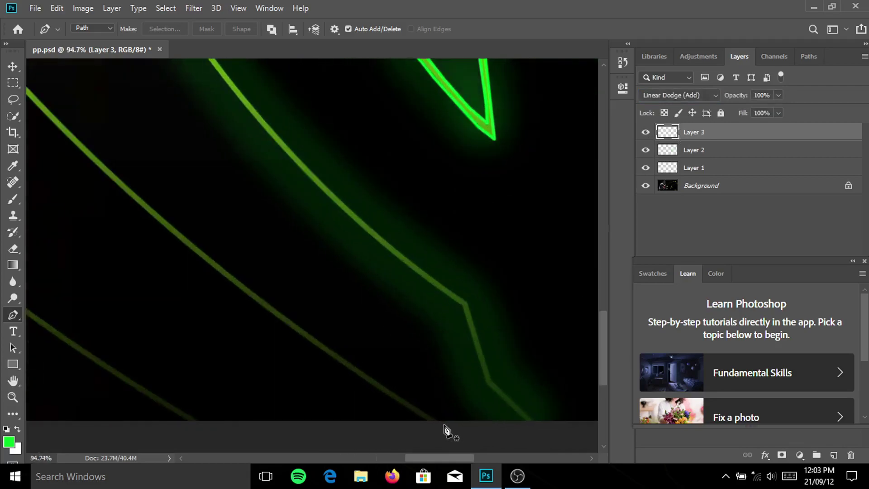
pyautogui.scroll(1, 445, 427)
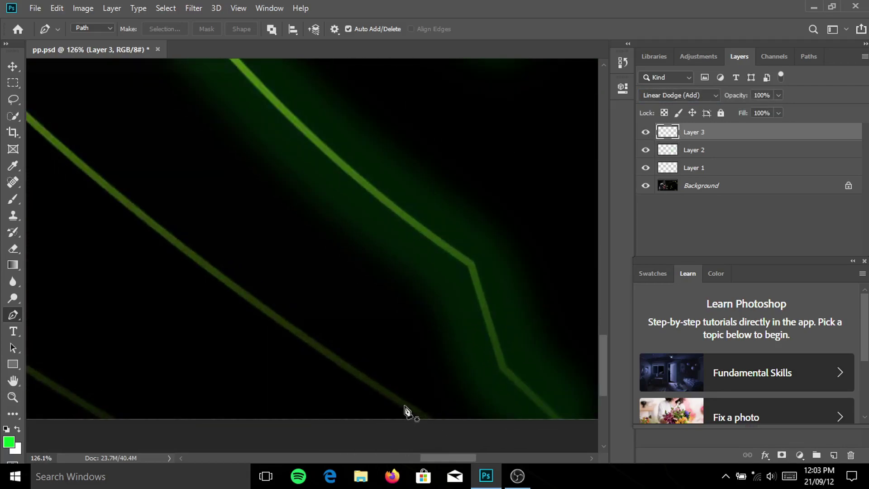
pyautogui.click(276, 314)
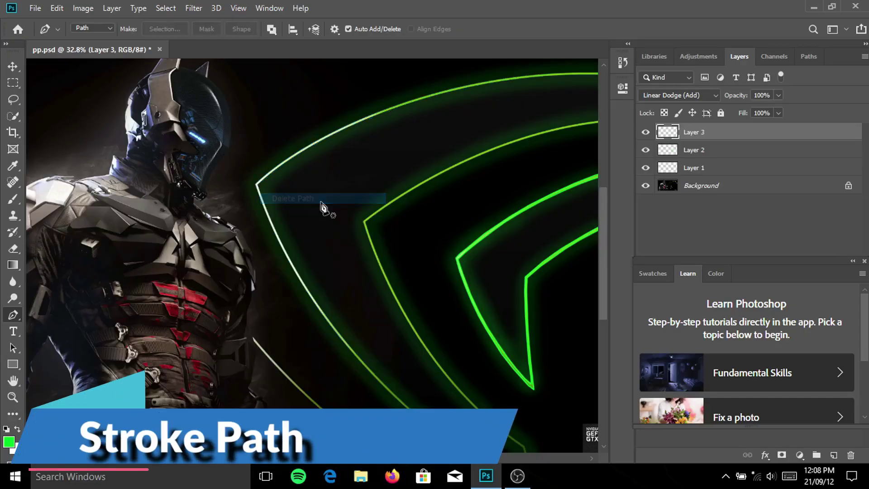
pyautogui.scroll(-3, 435, 260)
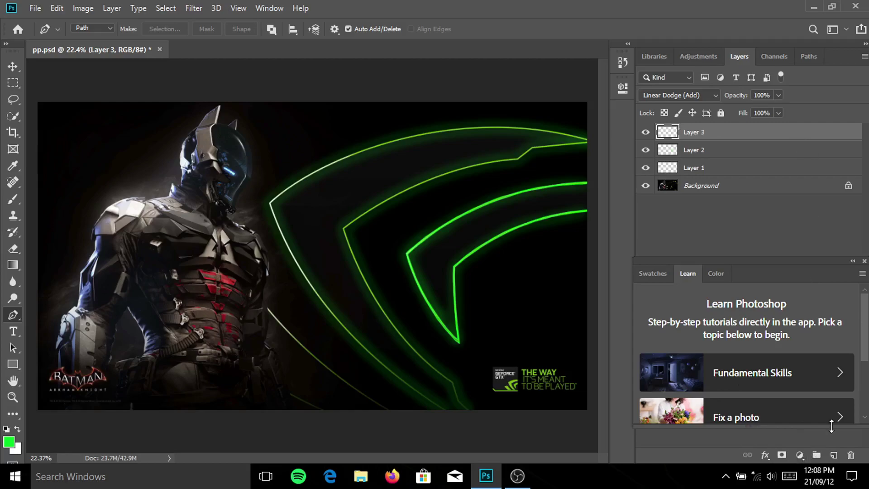
# Add a Levels adjustment layer using the Darker preset (input levels 0, 0.83, 236)
pyautogui.click(833, 455)
pyautogui.click(800, 455)
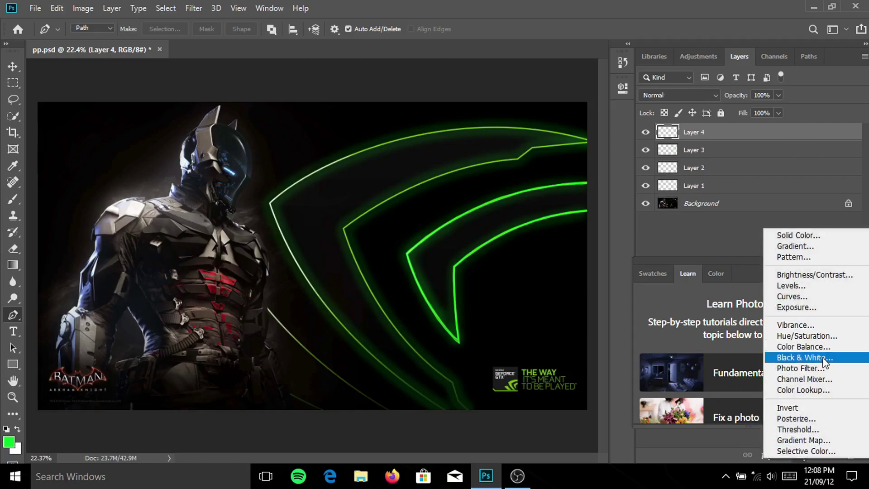
pyautogui.click(827, 284)
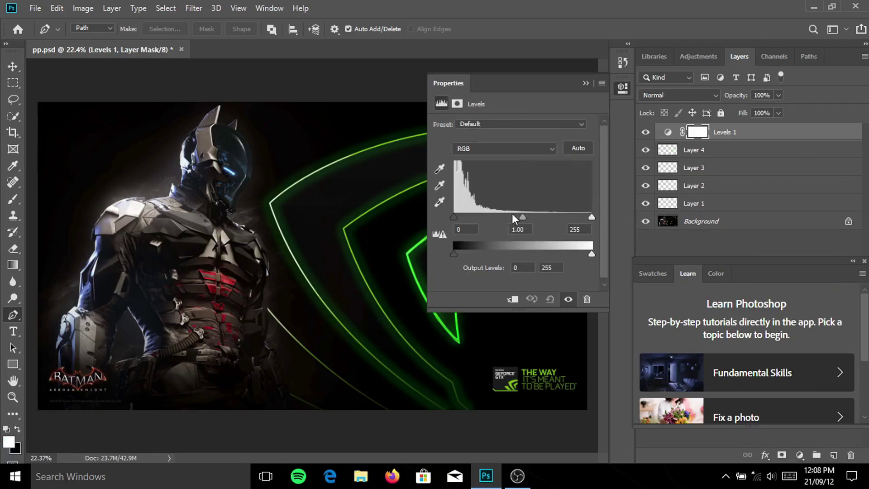
pyautogui.moveTo(522, 218); pyautogui.dragTo(531, 219)
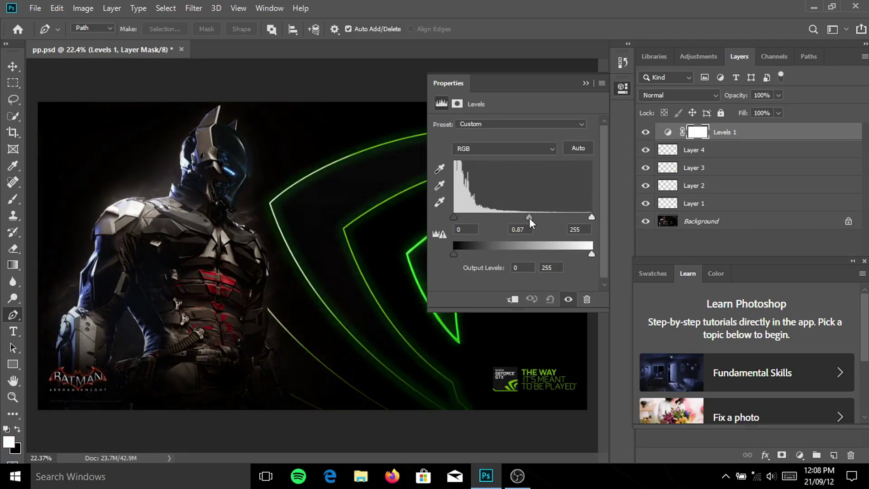
pyautogui.moveTo(592, 217)
pyautogui.mouseDown()
pyautogui.moveTo(559, 218)
pyautogui.moveTo(582, 218)
pyautogui.mouseUp()
pyautogui.click(561, 124)
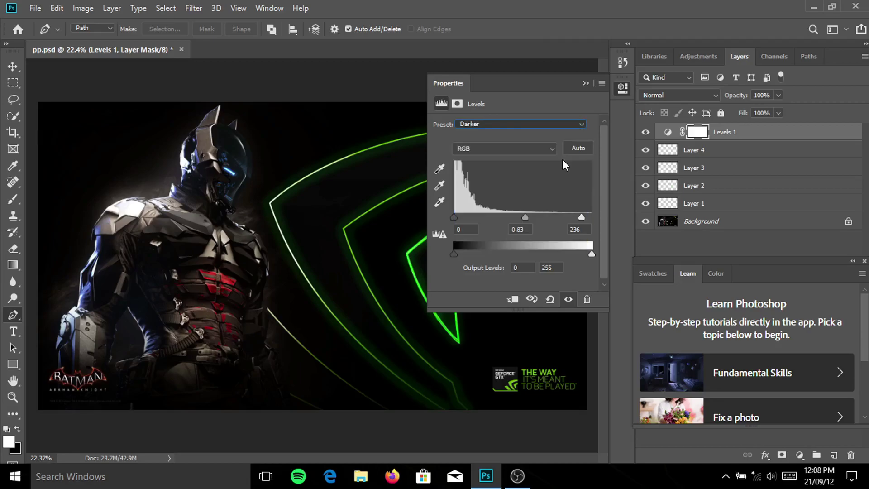
pyautogui.click(572, 125)
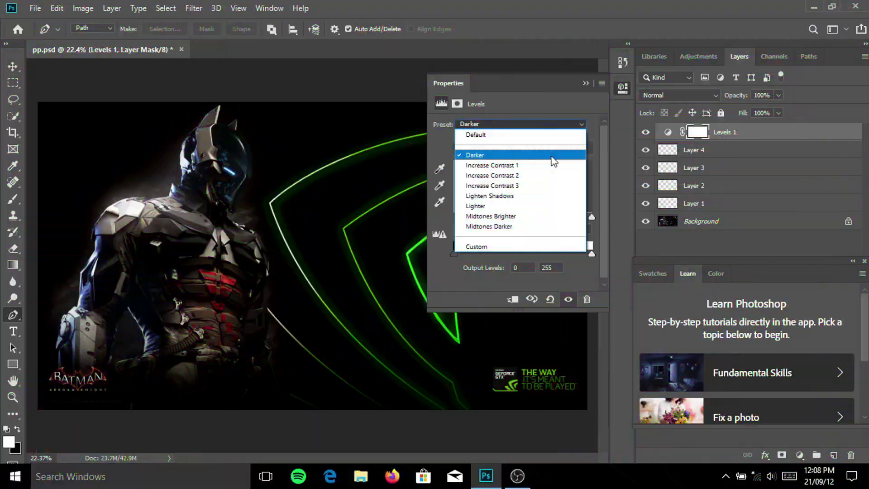
pyautogui.click(555, 158)
pyautogui.click(593, 88)
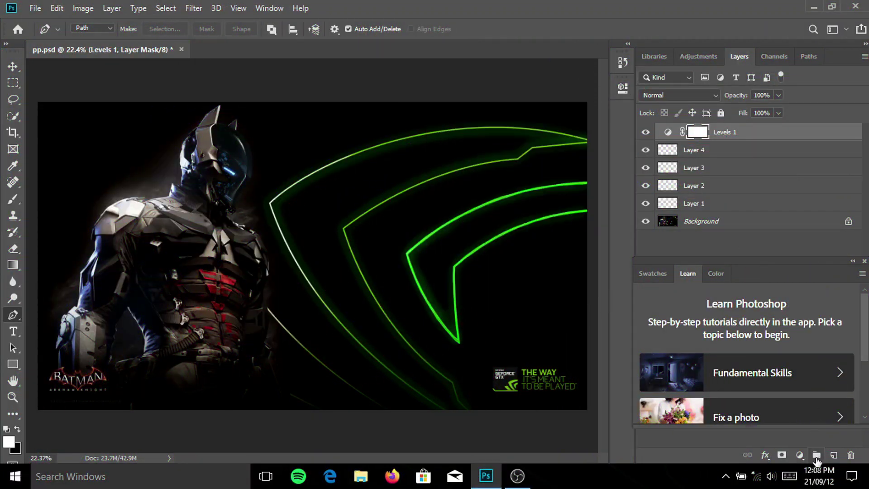
pyautogui.click(801, 457)
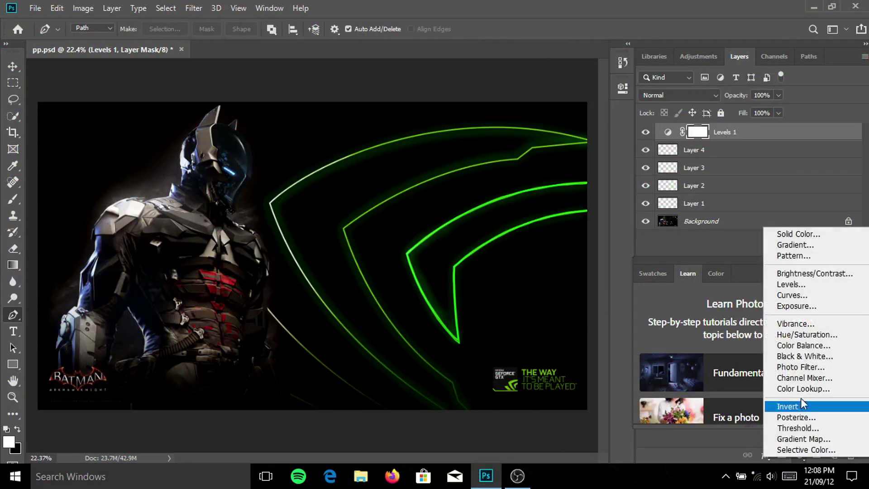
# Add a Hue/Saturation adjustment layer with hue reset and lightness nudged slightly
pyautogui.click(833, 334)
pyautogui.moveTo(513, 175)
pyautogui.mouseDown()
pyautogui.moveTo(585, 180)
pyautogui.moveTo(476, 180)
pyautogui.moveTo(515, 181)
pyautogui.mouseUp()
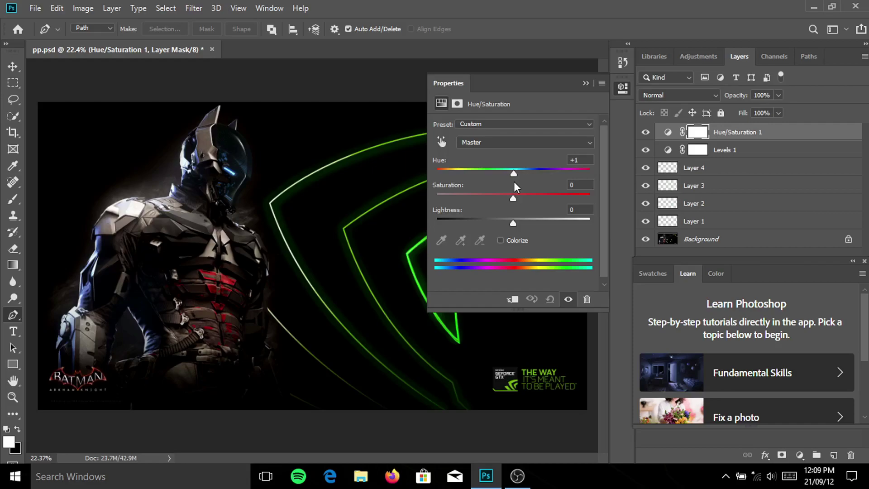
pyautogui.click(551, 301)
pyautogui.moveTo(520, 223)
pyautogui.mouseDown()
pyautogui.moveTo(488, 225)
pyautogui.moveTo(513, 227)
pyautogui.moveTo(512, 197)
pyautogui.moveTo(549, 207)
pyautogui.moveTo(524, 213)
pyautogui.moveTo(519, 200)
pyautogui.mouseUp()
pyautogui.click(586, 84)
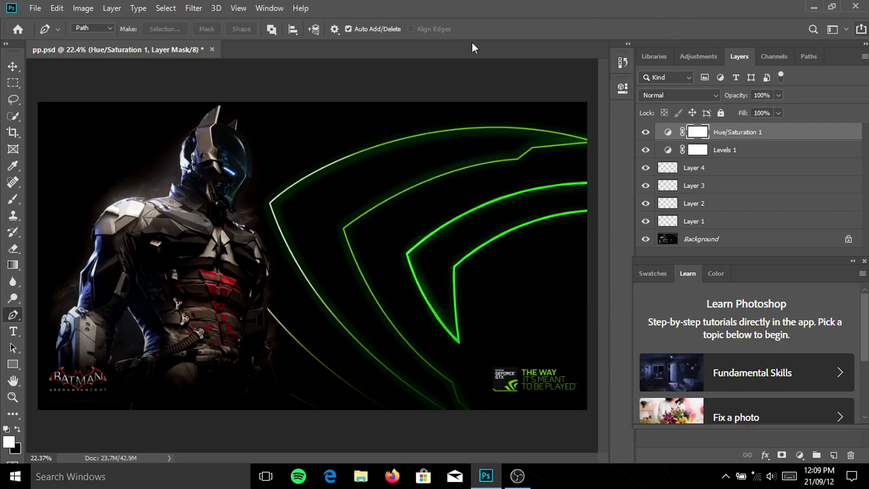
# Inspect Layer 4's style options and toggle a line layer's visibility to compare
pyautogui.click(717, 171)
pyautogui.doubleClick(652, 171)
pyautogui.click(833, 91)
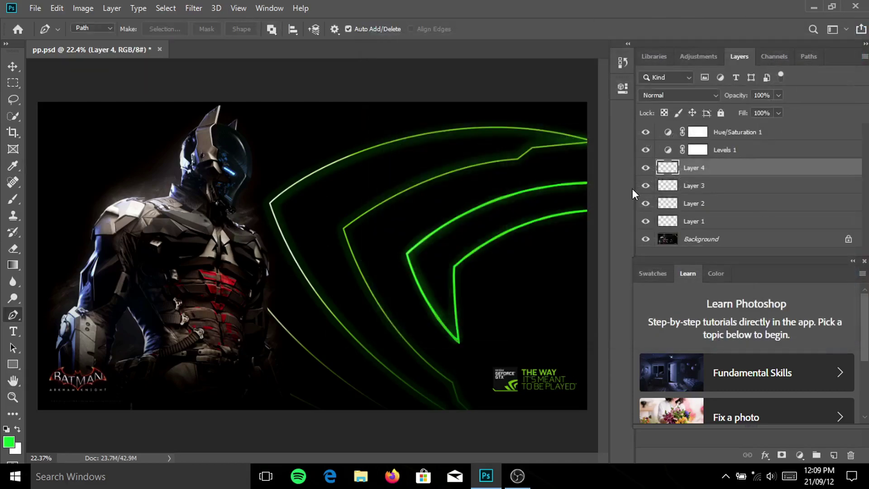
pyautogui.click(646, 168)
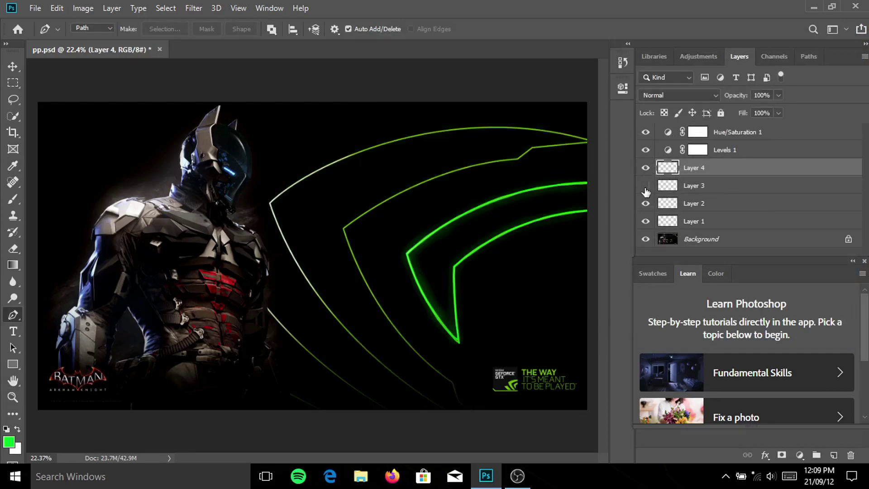
# Set Layer 3 to Linear Dodge (Add) and open the Export As settings
pyautogui.click(697, 186)
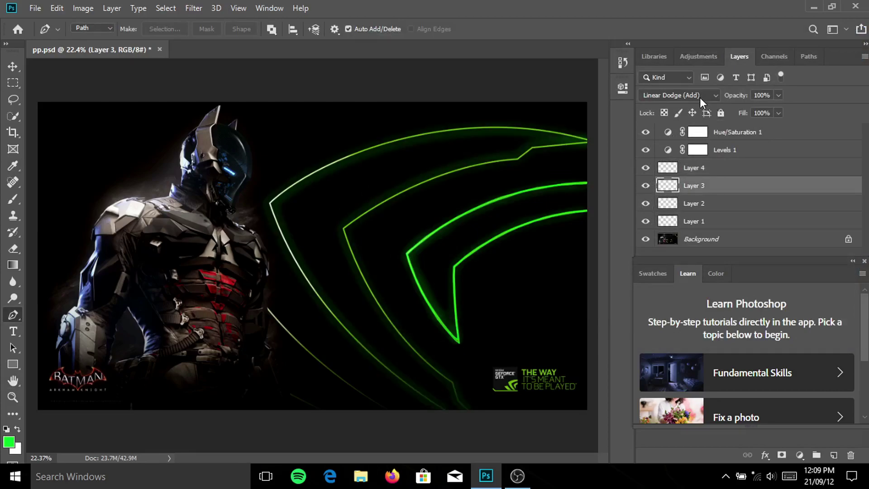
pyautogui.click(701, 95)
pyautogui.click(716, 223)
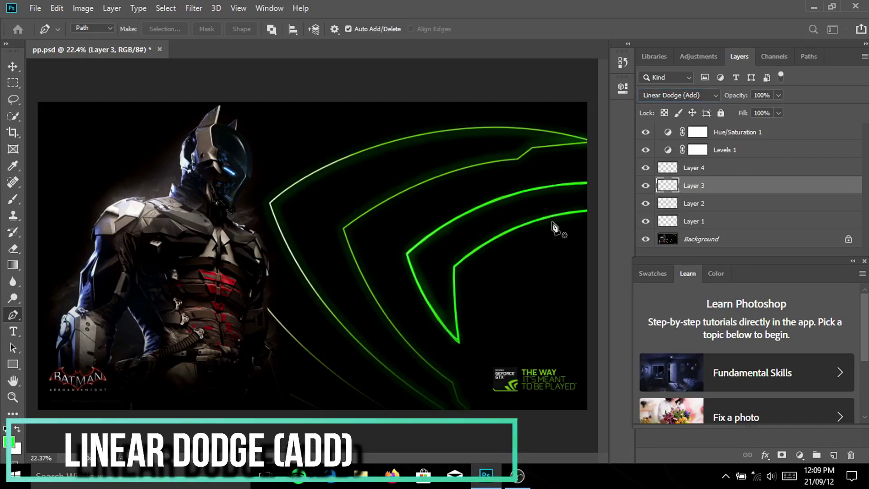
pyautogui.hotkey('ctrl', 'alt', 'shift', 'w')
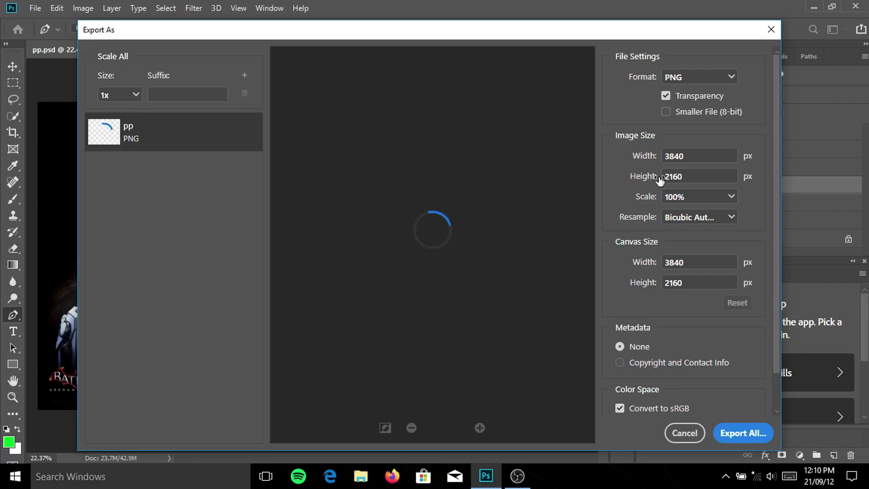
# Keep PNG as the export format with Bicubic Automatic resampling
pyautogui.click(716, 77)
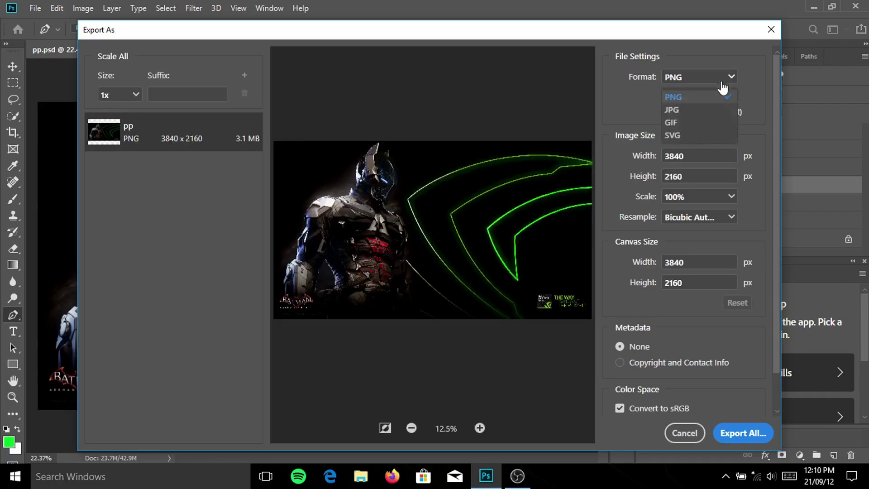
pyautogui.click(720, 93)
pyautogui.click(721, 220)
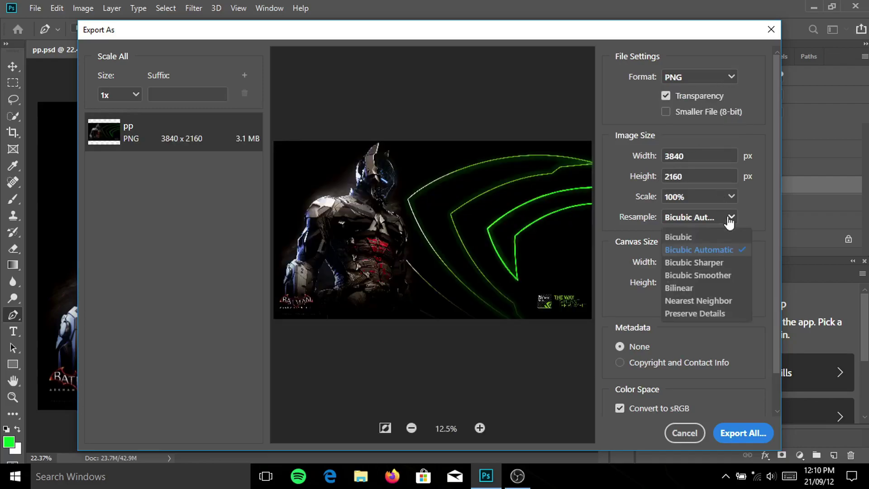
pyautogui.click(729, 265)
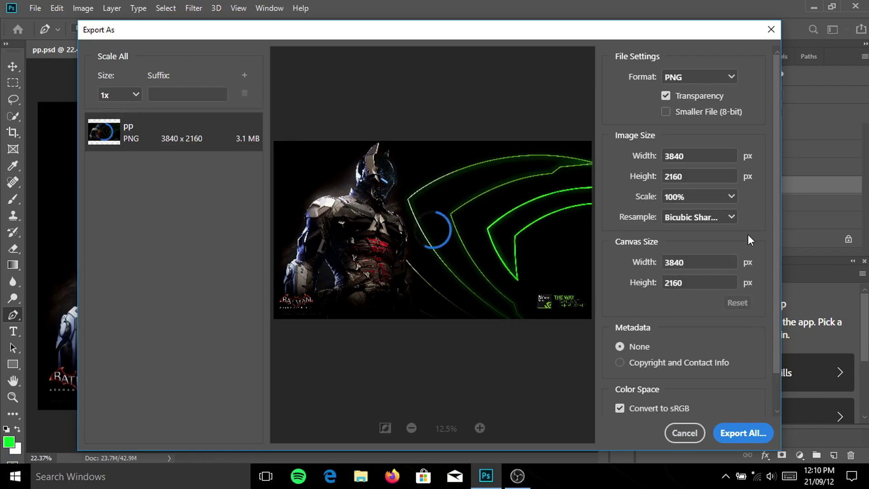
pyautogui.click(730, 218)
pyautogui.click(728, 274)
pyautogui.click(730, 217)
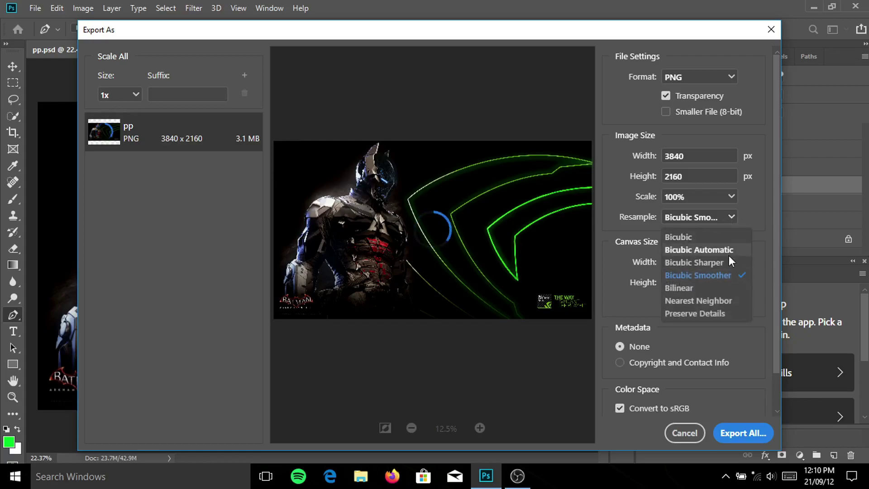
pyautogui.click(719, 251)
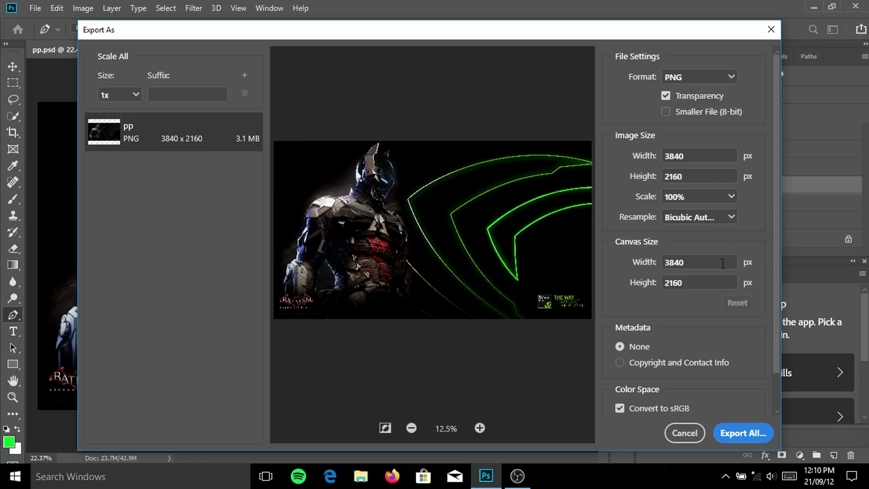
# Export the PNG and save it to the Desktop as hlhkj
pyautogui.click(733, 435)
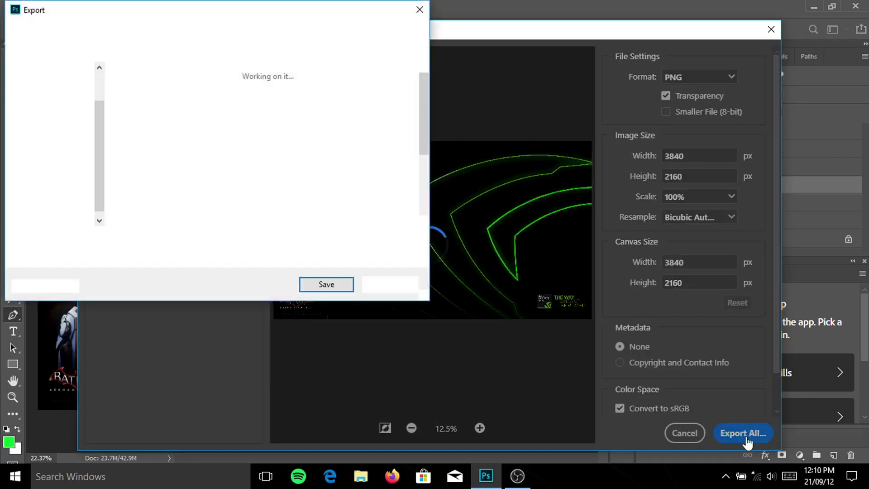
pyautogui.click(52, 110)
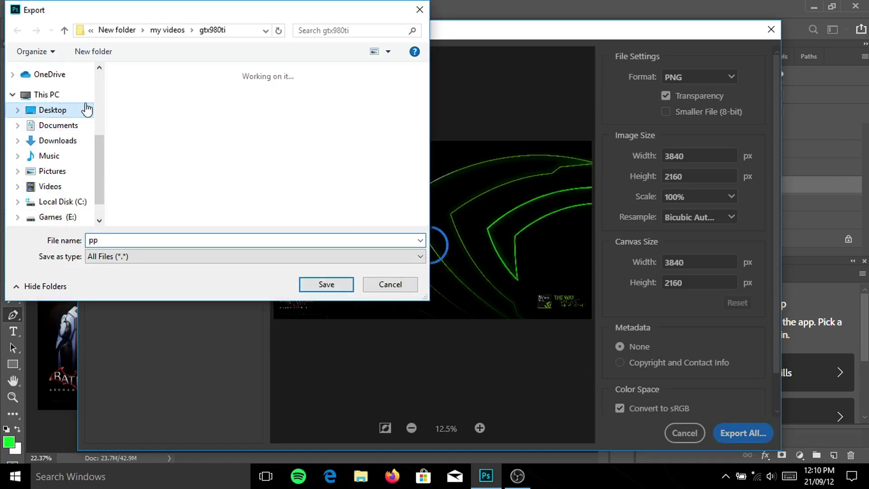
pyautogui.click(326, 284)
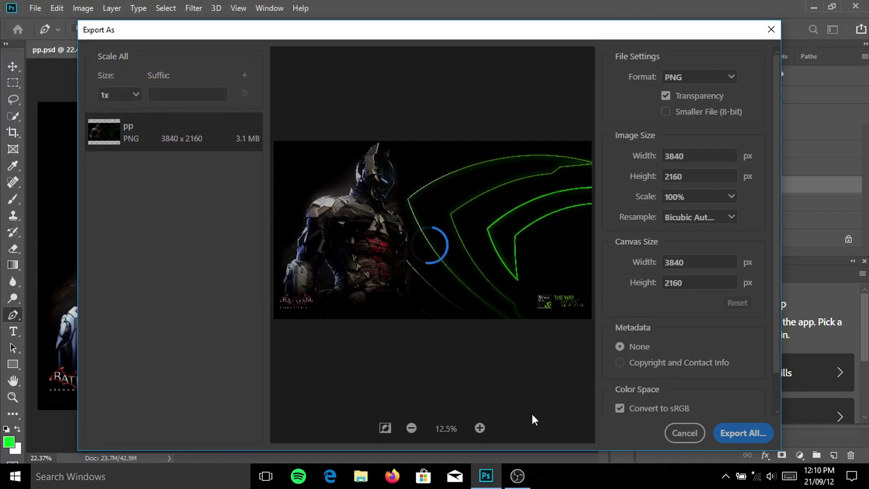